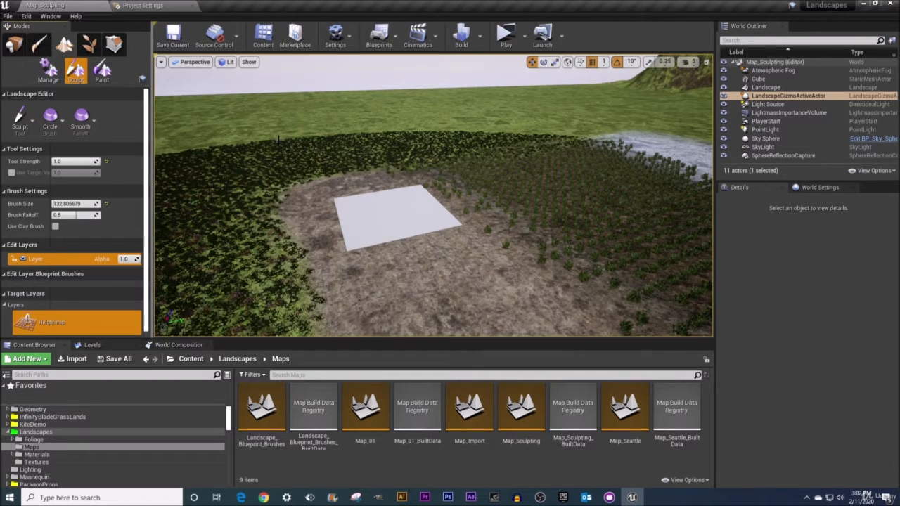
Create a new level from the Default template and delete its floor
click(8, 16)
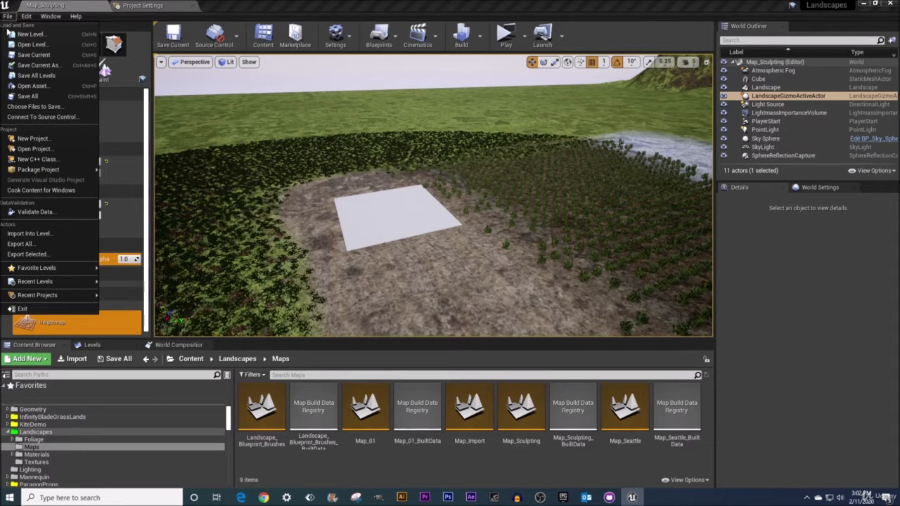
click(54, 35)
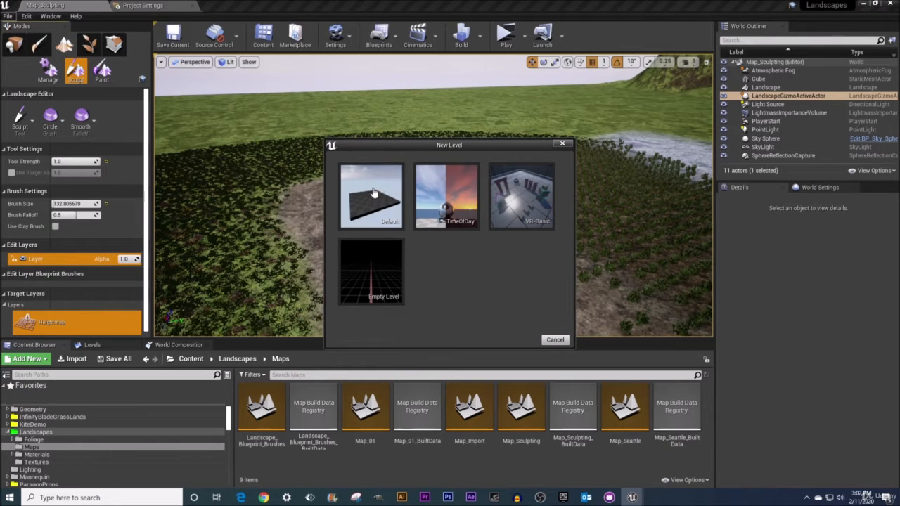
click(372, 197)
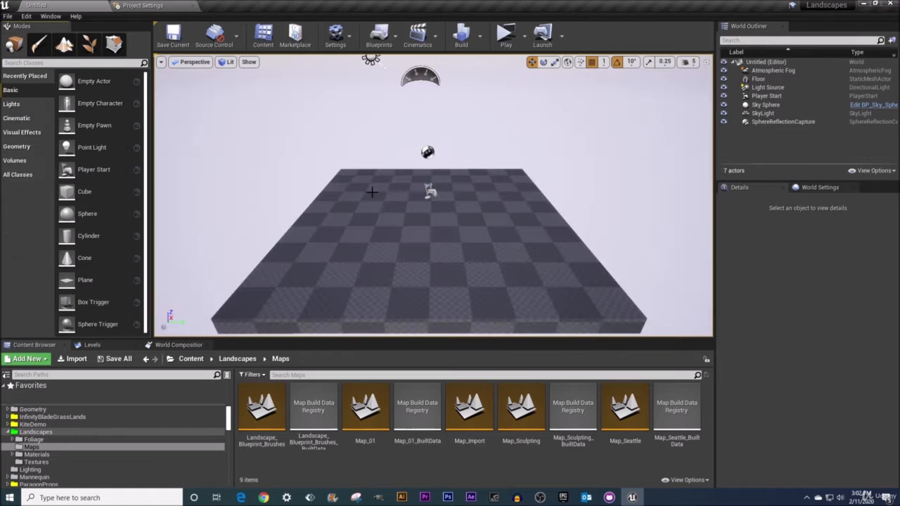
click(446, 264)
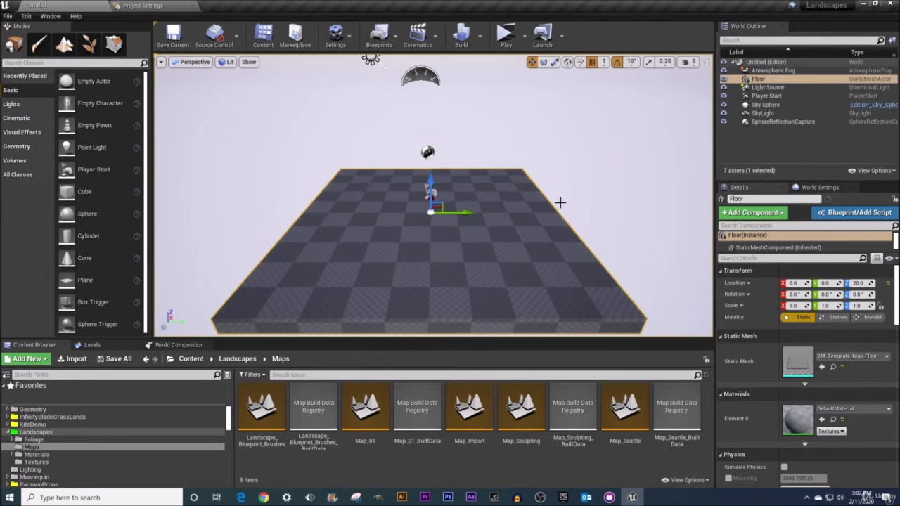
key(Delete)
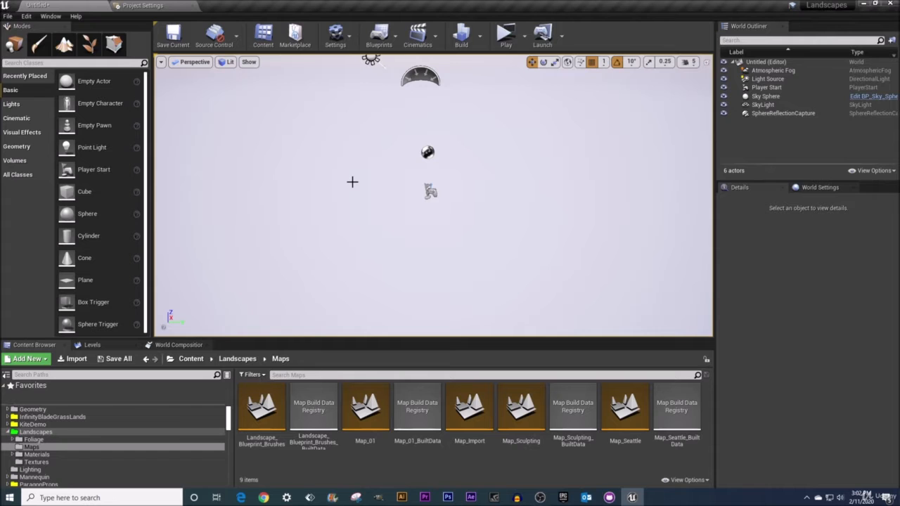
Set up a new landscape with edit layers enabled and M_Material_Created_Inst from the Landscapes/Materials folder as its material
key(shift+3)
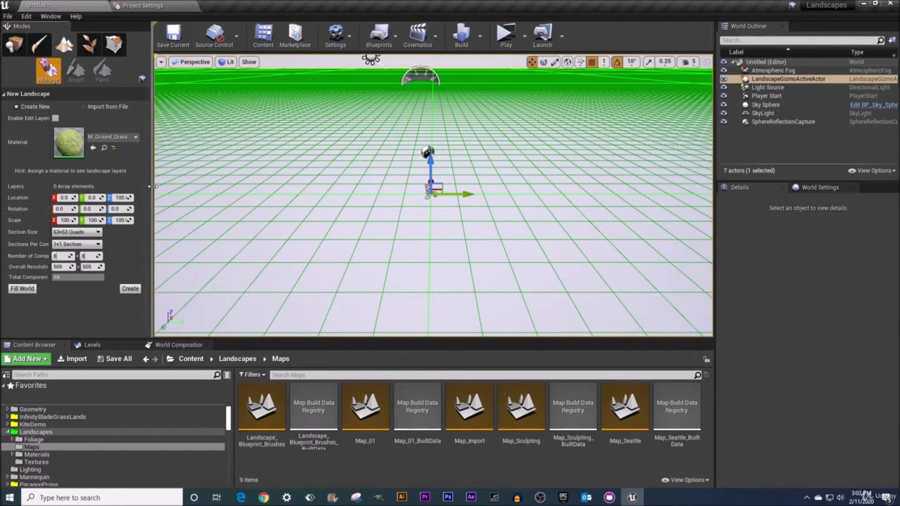
drag(152, 187, 179, 186)
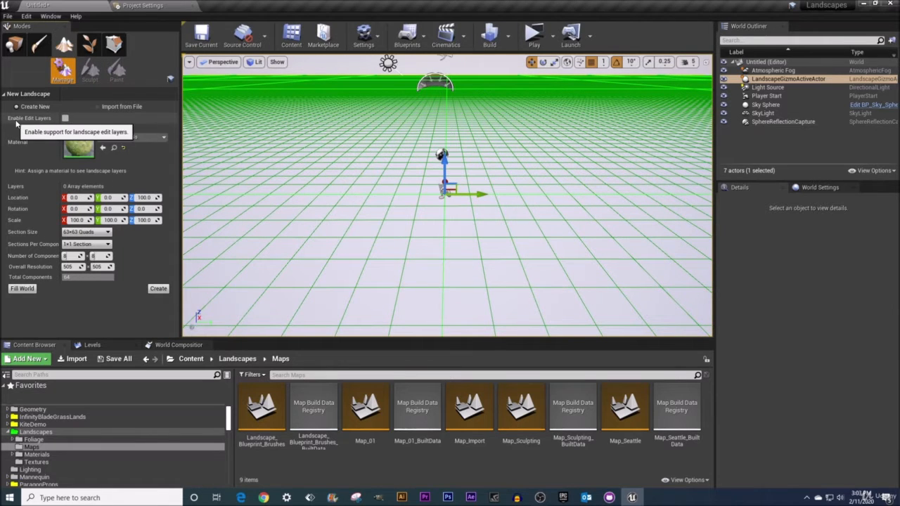
click(65, 118)
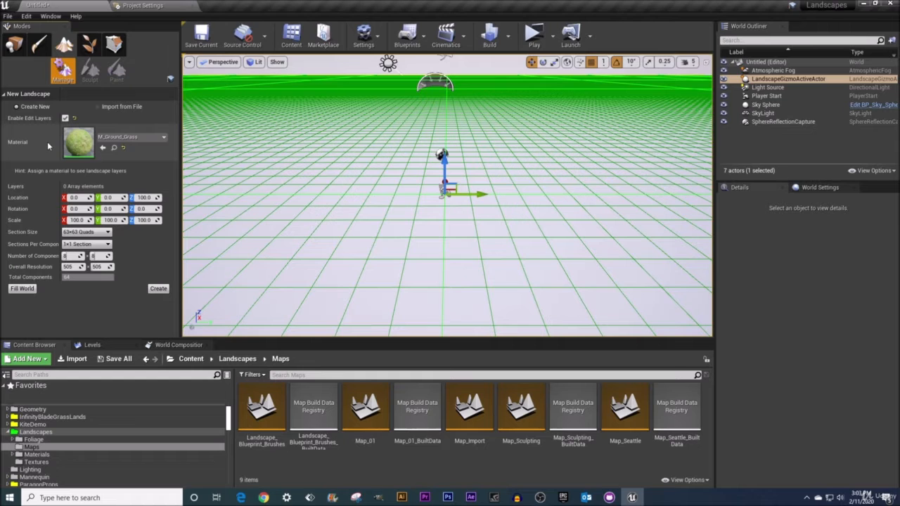
click(39, 455)
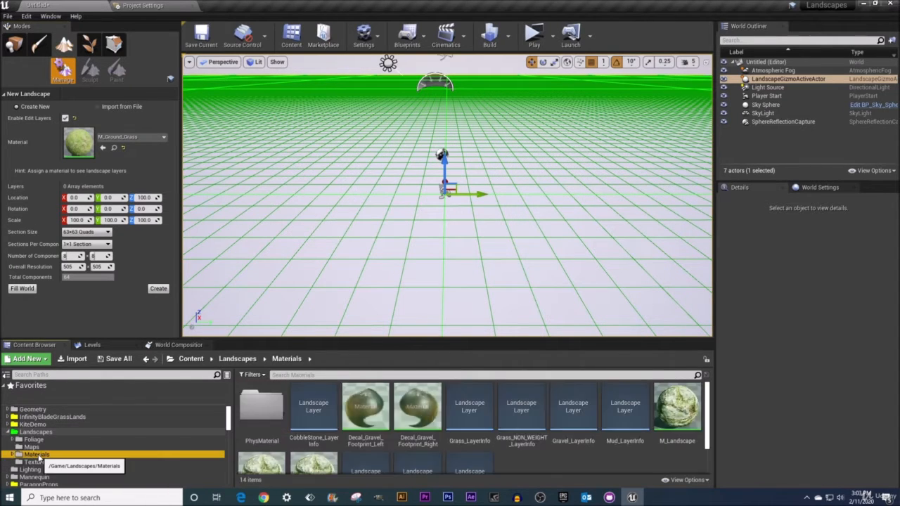
drag(396, 340, 397, 283)
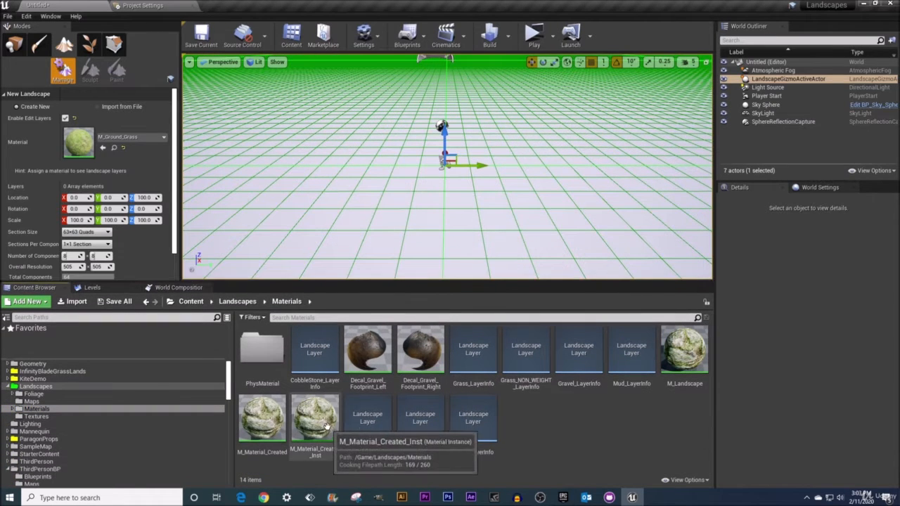
drag(326, 427, 113, 147)
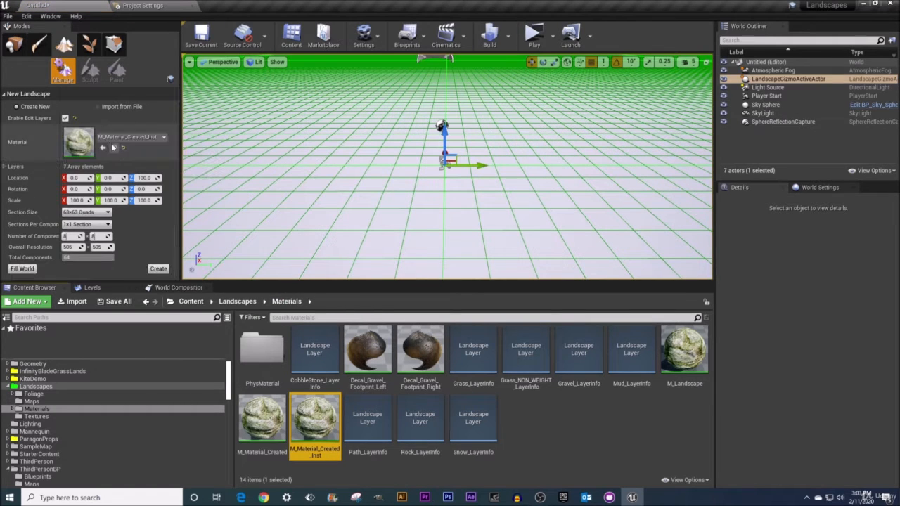
Assign Mud_LayerInfo, the first-listed Grass_LayerInfo and Gravel_LayerInfo to the landscape's Mud, Grass and Gravel layers
click(4, 169)
scroll(91, 211, down, 1)
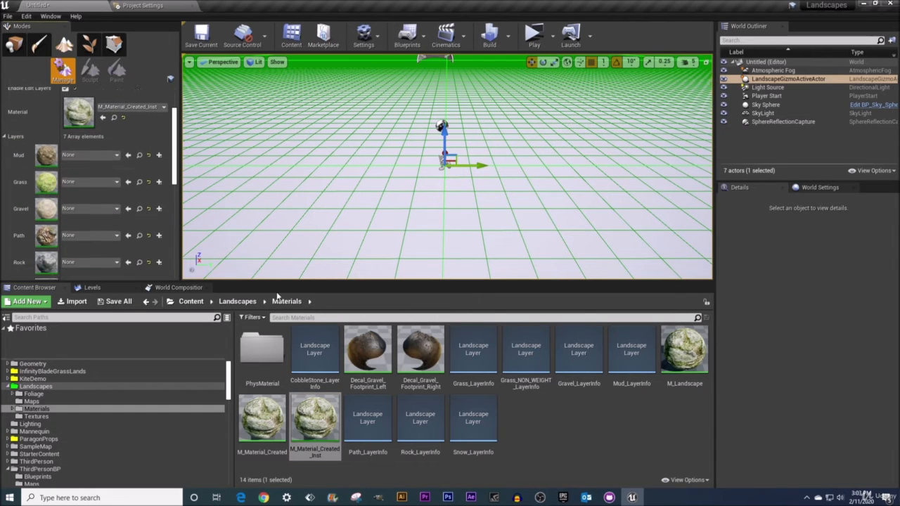
drag(275, 280, 275, 369)
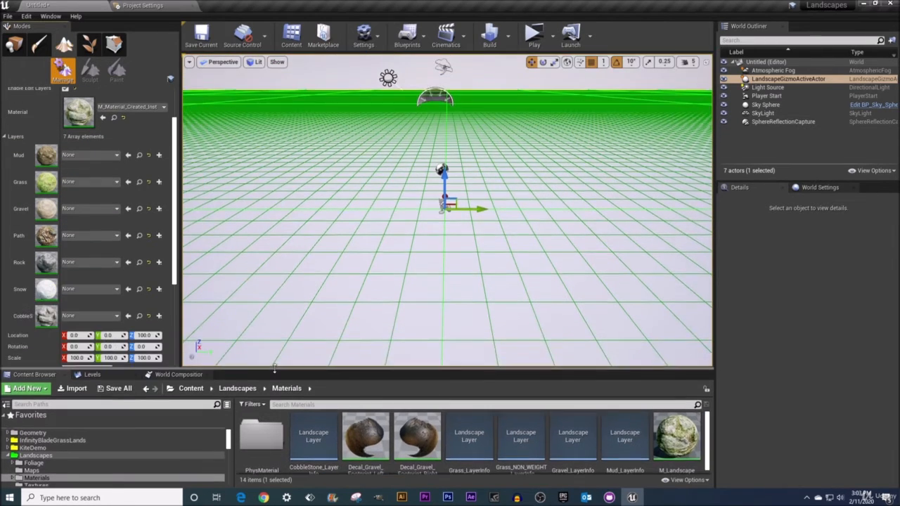
click(112, 155)
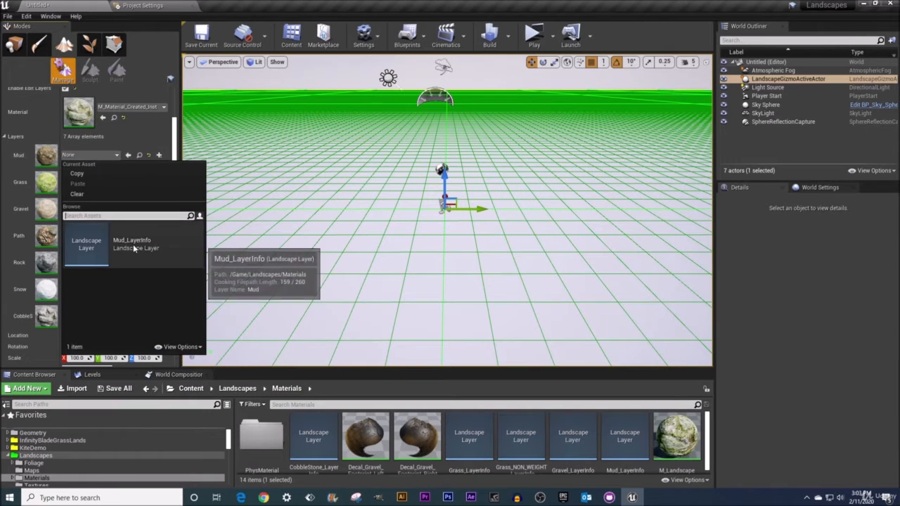
click(133, 244)
click(117, 182)
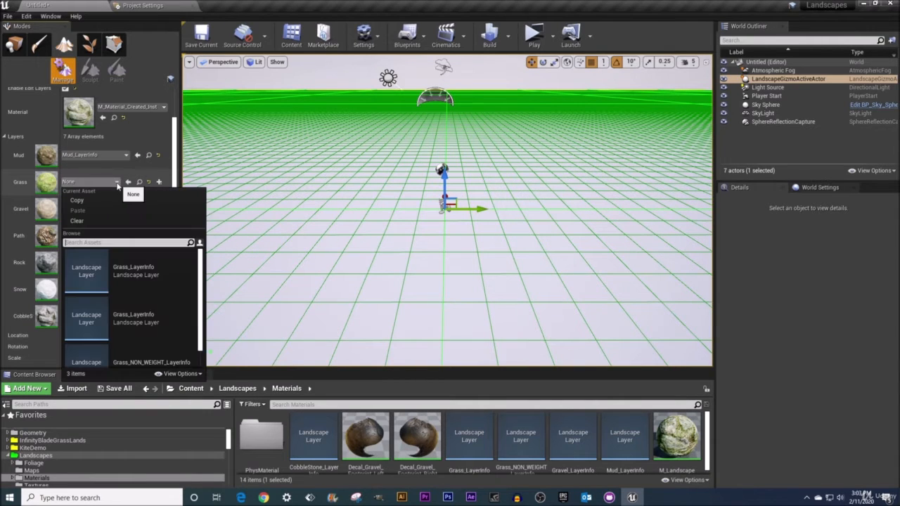
click(145, 269)
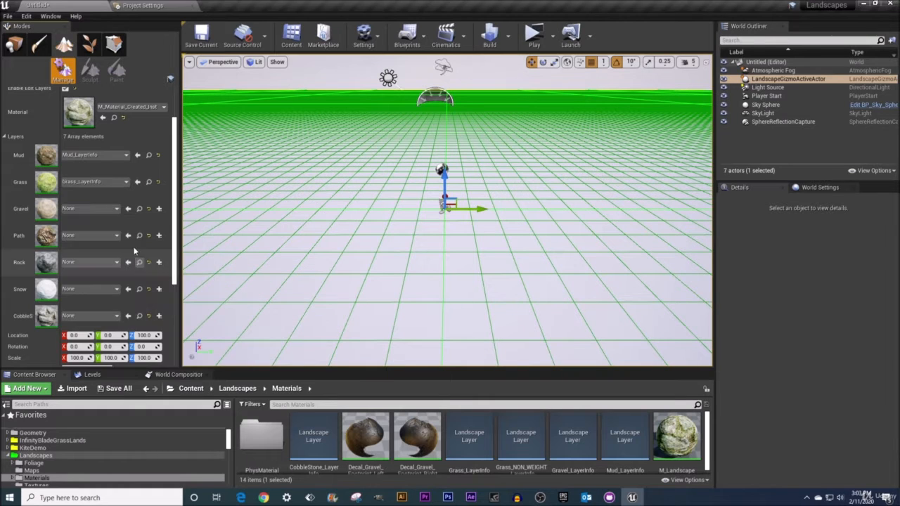
click(80, 208)
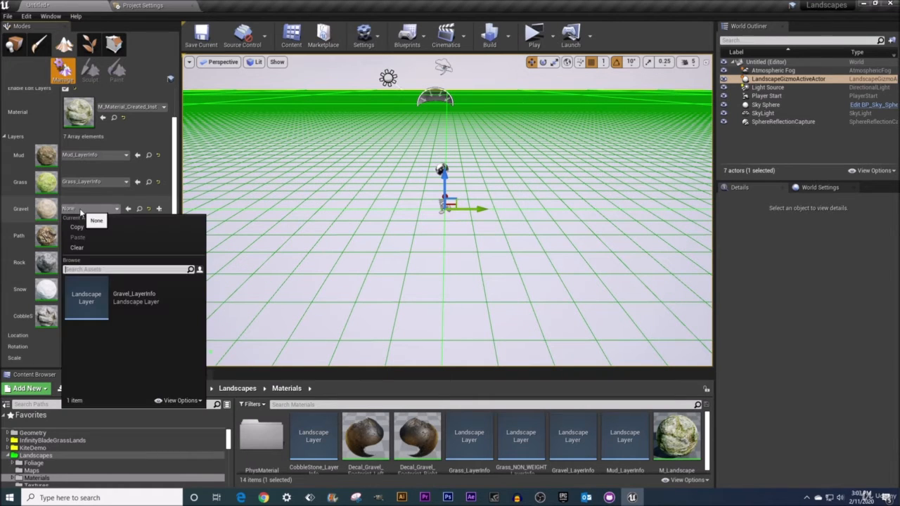
click(136, 301)
Assign the second-listed Path_LayerInfo to the Path layer and the second-listed Rock_LayerInfo to the Rock layer
click(91, 236)
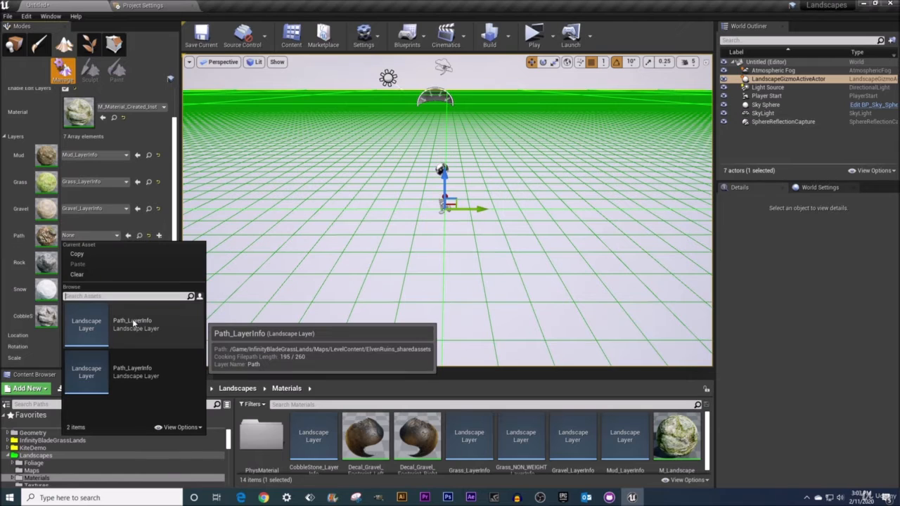
click(133, 367)
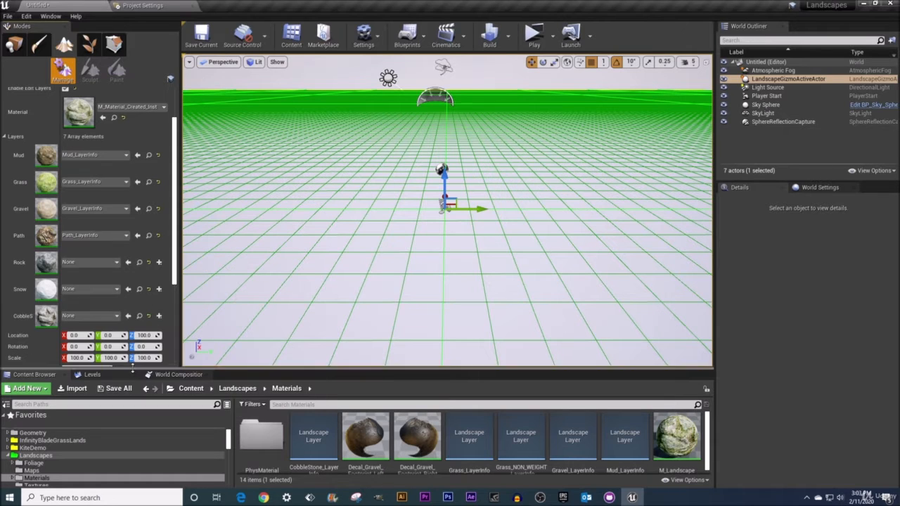
click(117, 262)
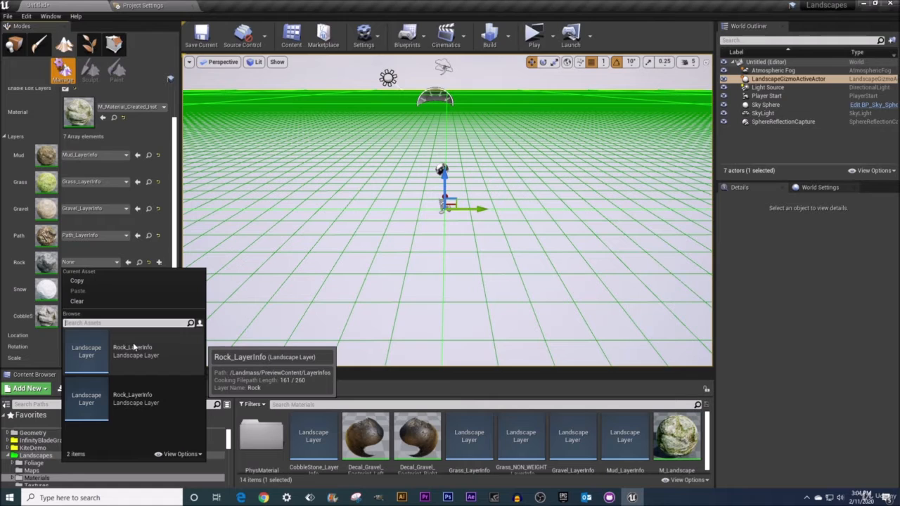
click(137, 404)
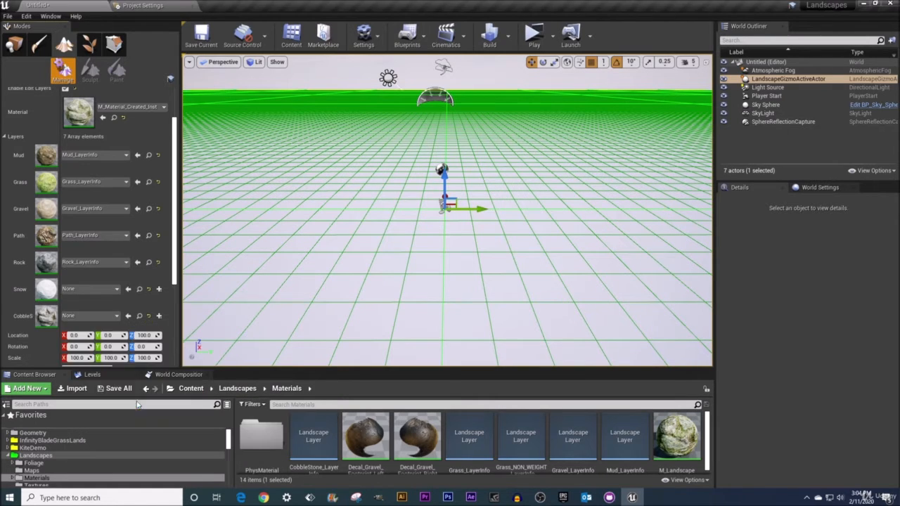
Assign the Snow_LayerInfo from /Game/Landscapes/Materials to the Snow layer and CobbleStone_LayerInfo to the cobblestone layer
click(115, 290)
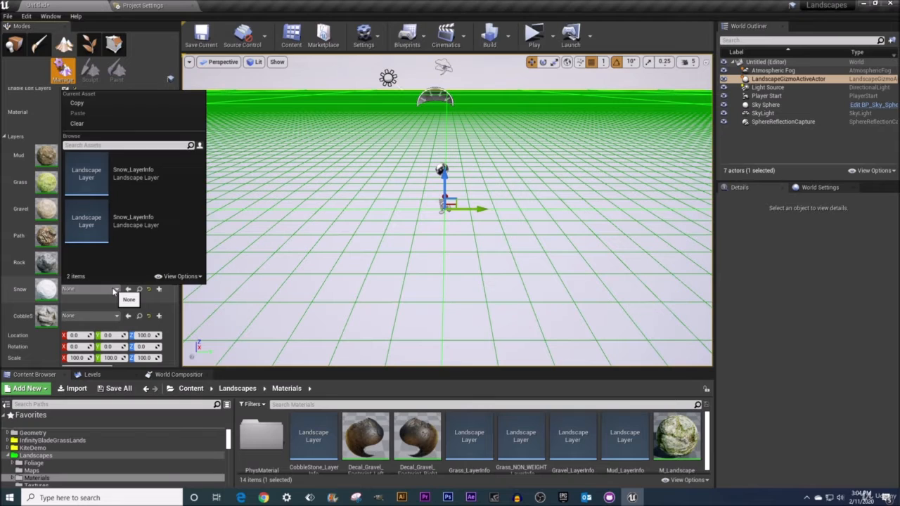
click(150, 222)
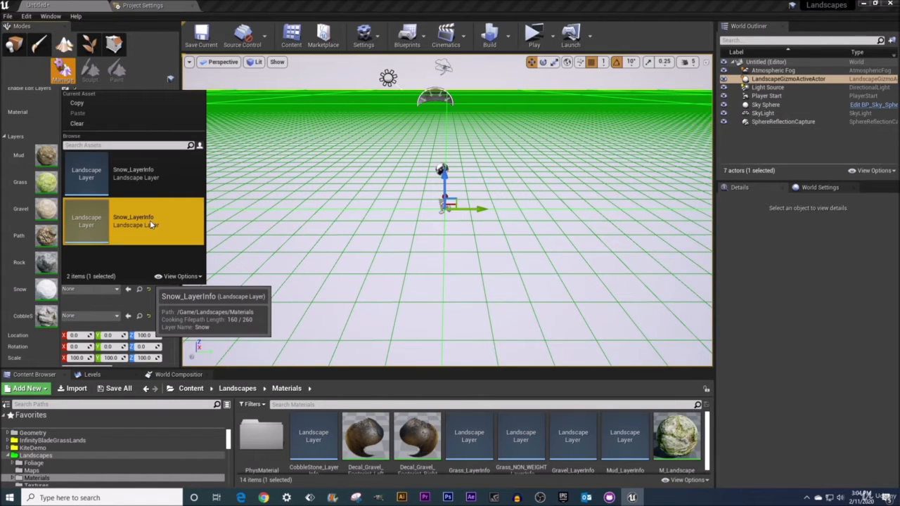
click(149, 220)
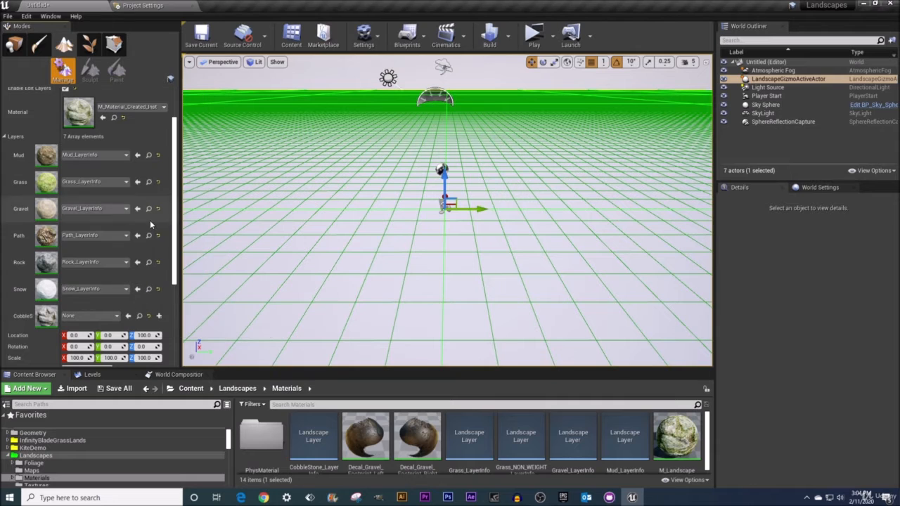
click(115, 318)
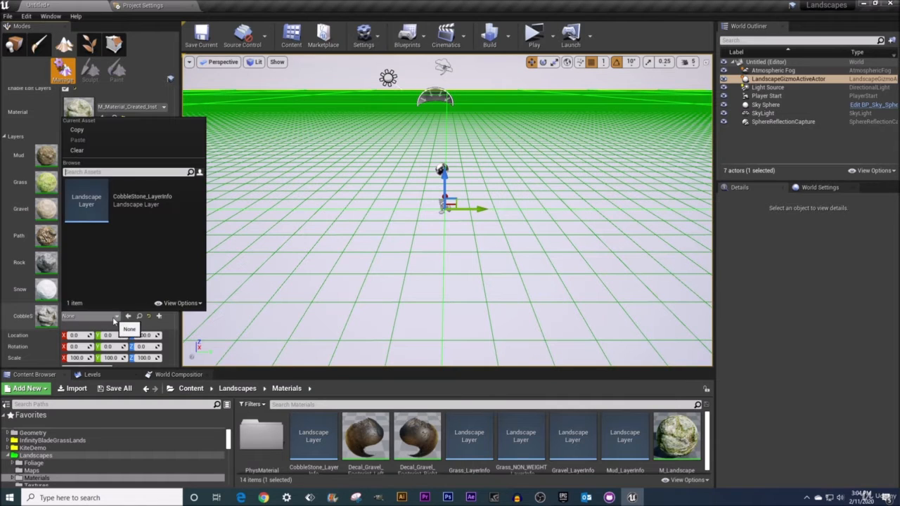
click(129, 203)
Create the landscape with the configured material and layer infos, keeping the default size settings
scroll(129, 204, up, 2)
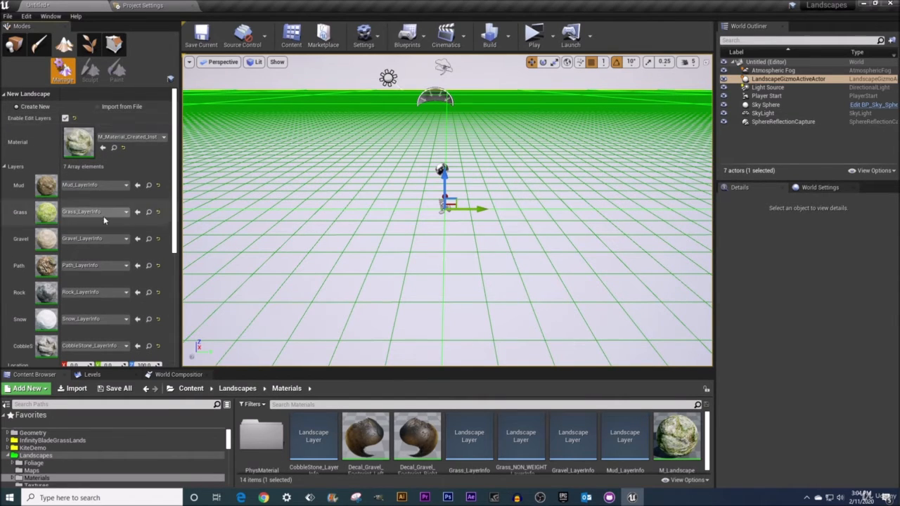
scroll(104, 215, down, 5)
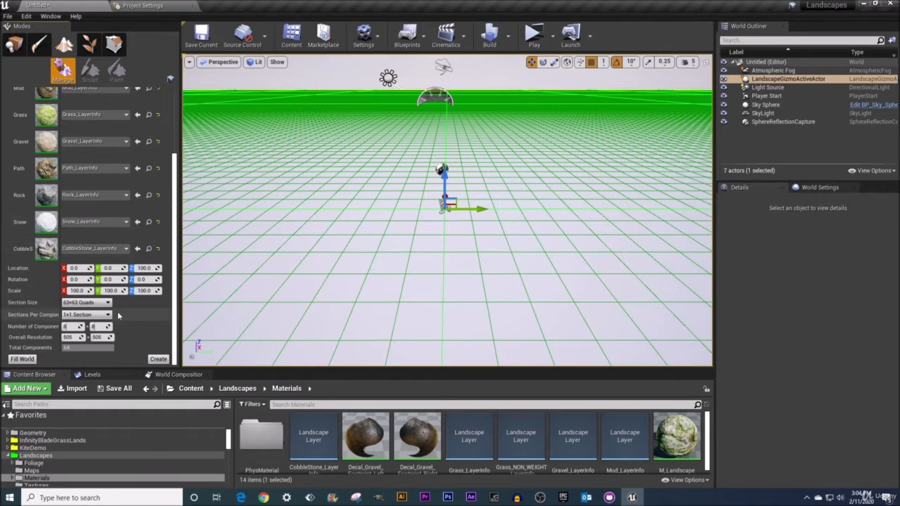
click(159, 360)
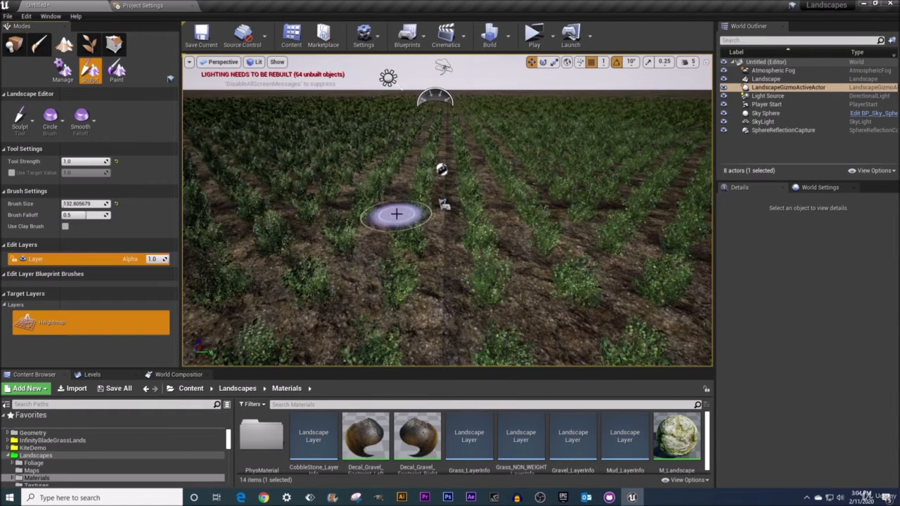
mouse_move(396, 215)
right_down()
mouse_move(412, 232)
mouse_move(443, 217)
mouse_move(434, 233)
right_up()
key(s)
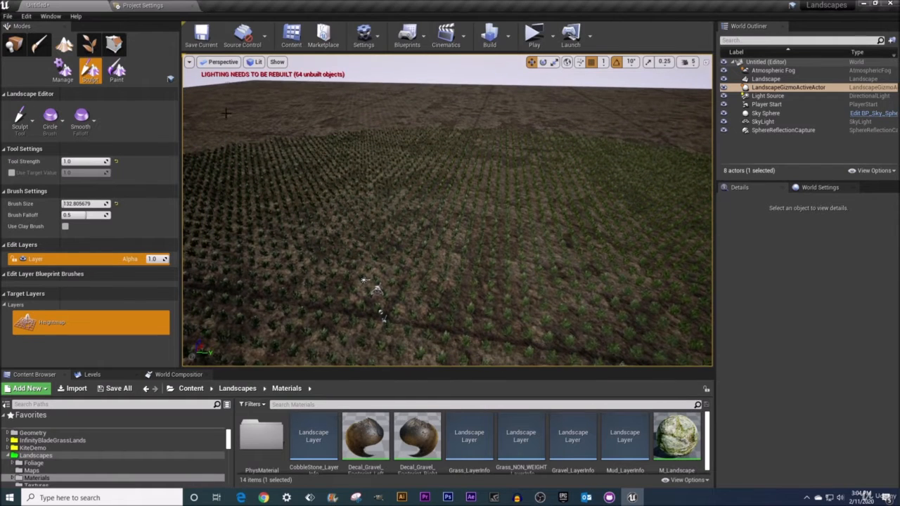
click(120, 76)
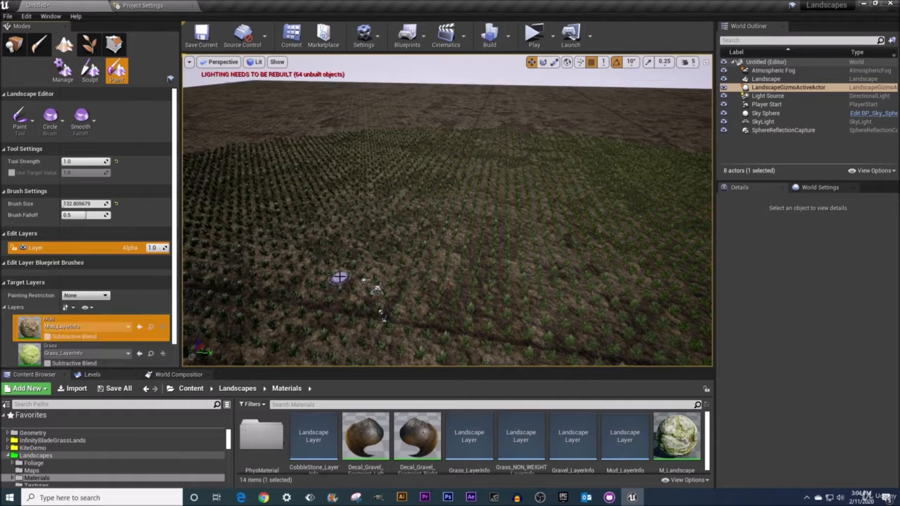
mouse_move(340, 276)
right_down()
mouse_move(317, 287)
mouse_move(291, 323)
mouse_move(340, 276)
right_up()
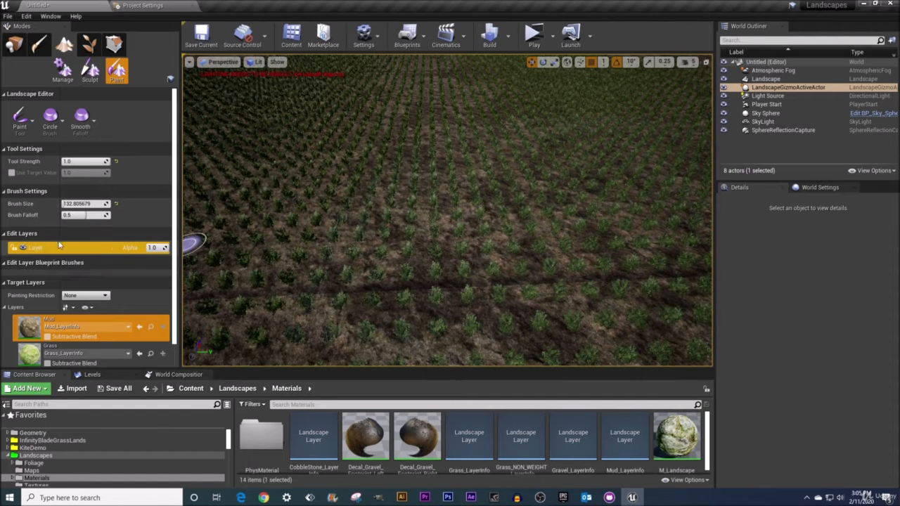
click(87, 77)
click(117, 73)
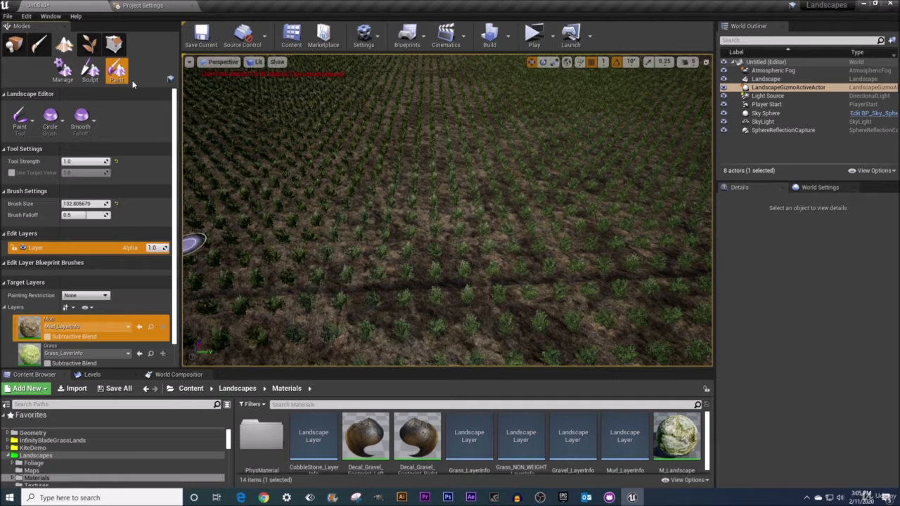
Add a second edit layer to the landscape
click(63, 69)
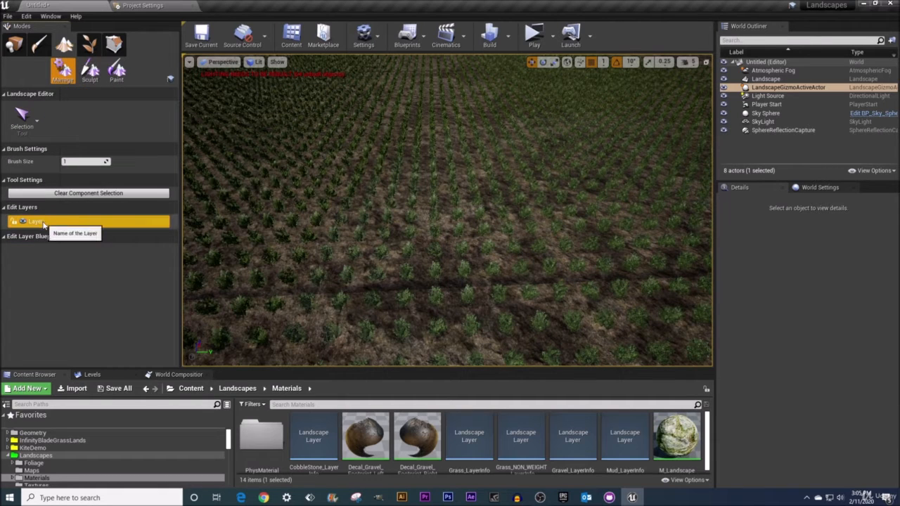
right_click(44, 224)
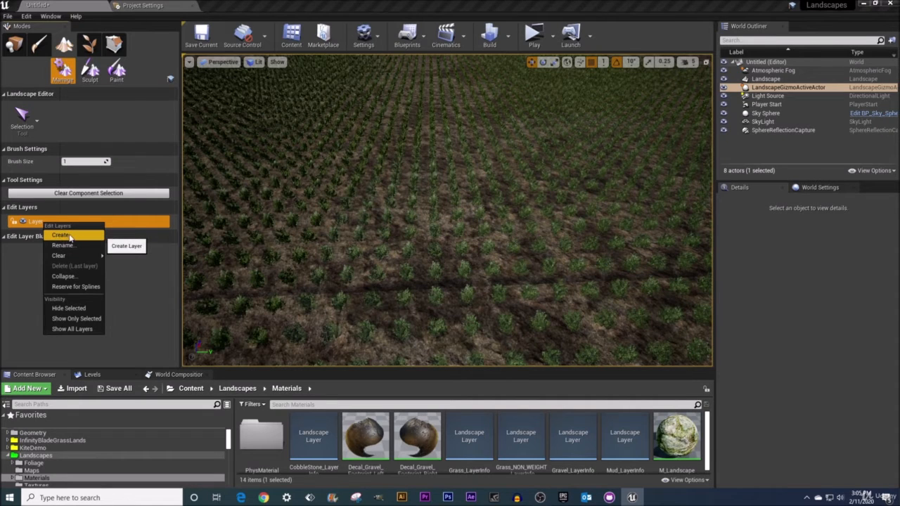
click(67, 237)
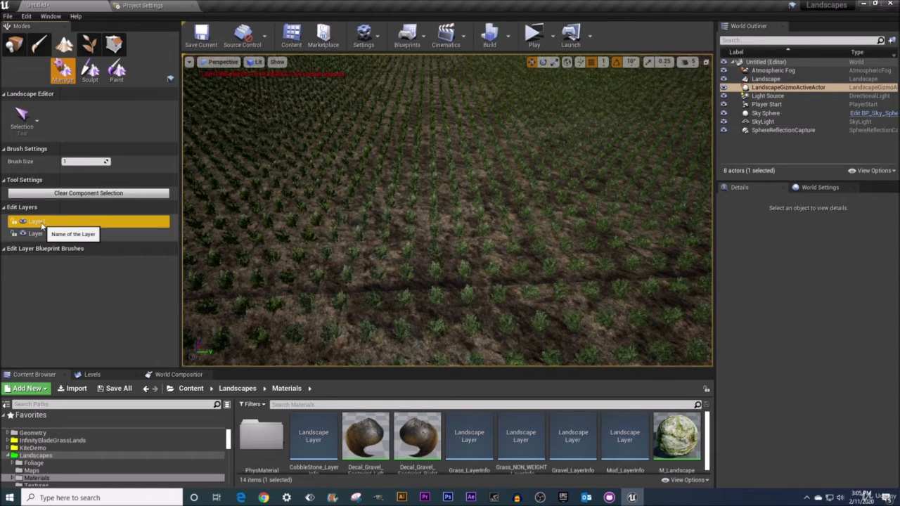
Rename the newly added edit layer, Layer1, to Splines
right_click(42, 225)
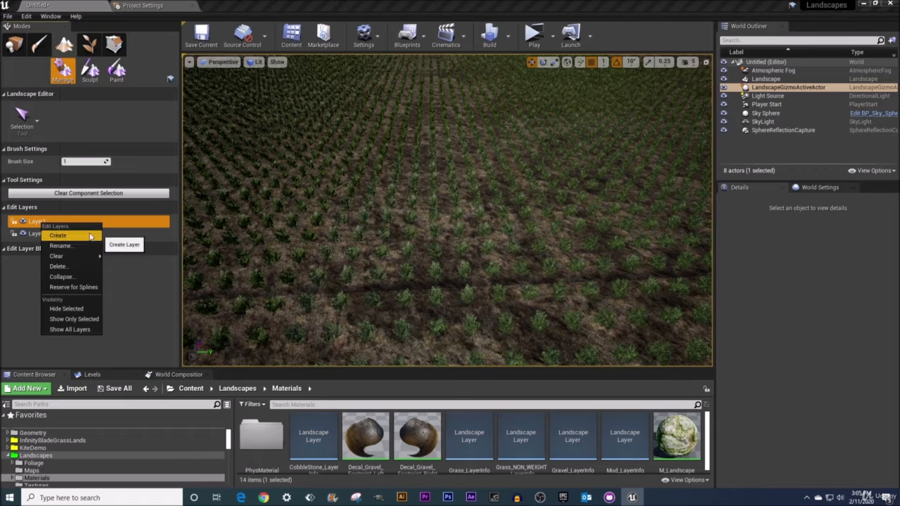
click(64, 246)
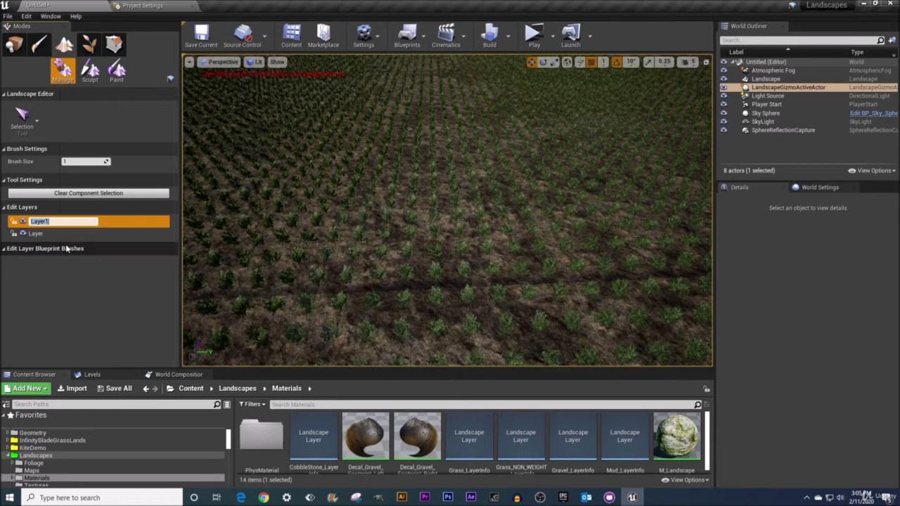
text(Splines)
key(Return)
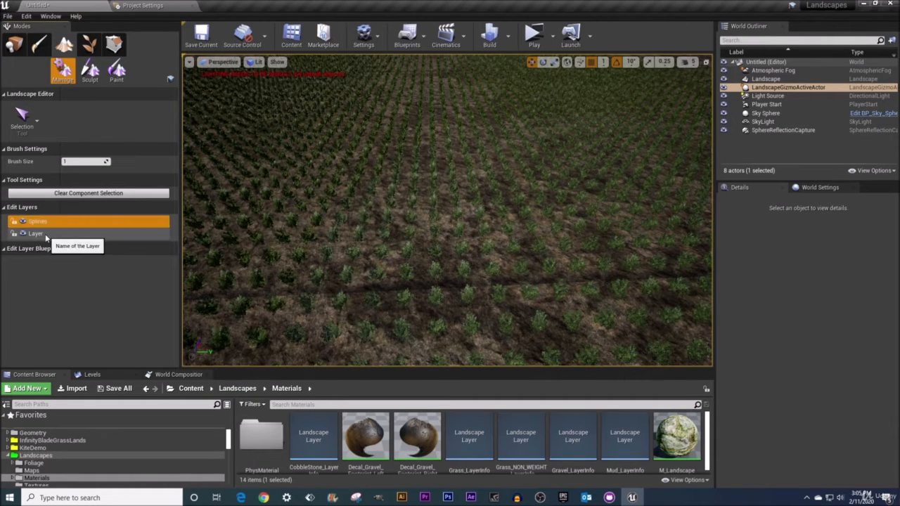
Rename the original landscape edit layer to Base
click(59, 236)
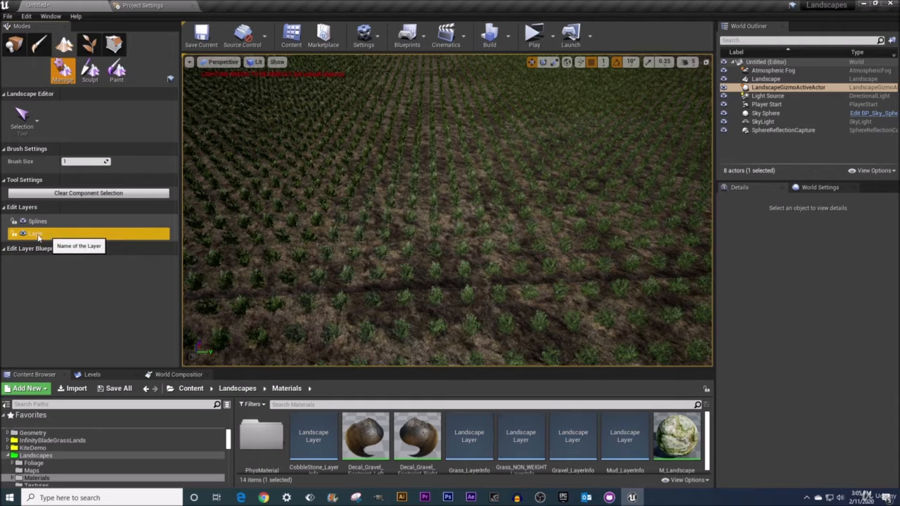
right_click(45, 237)
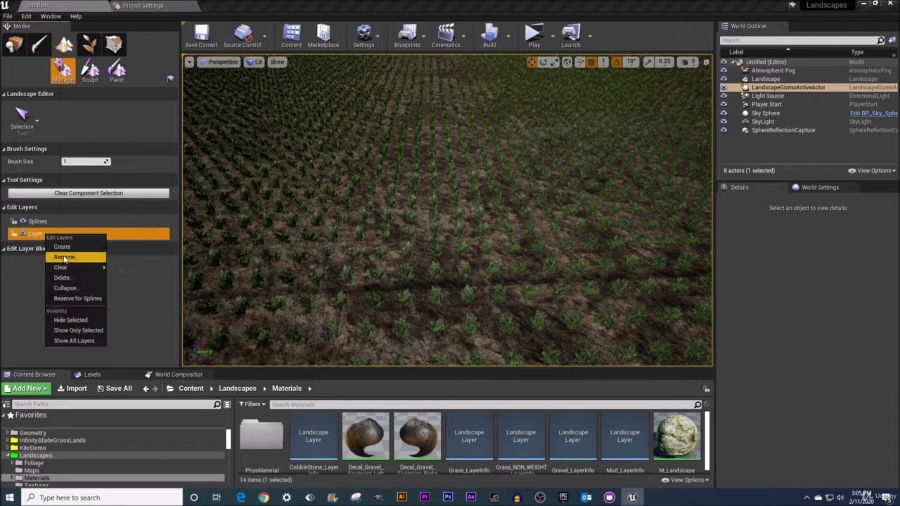
click(64, 257)
text(Base)
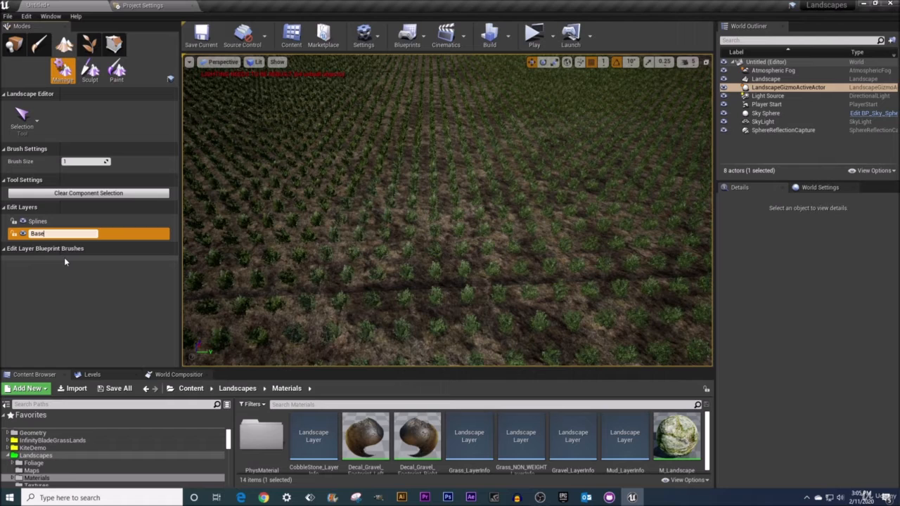
key(Return)
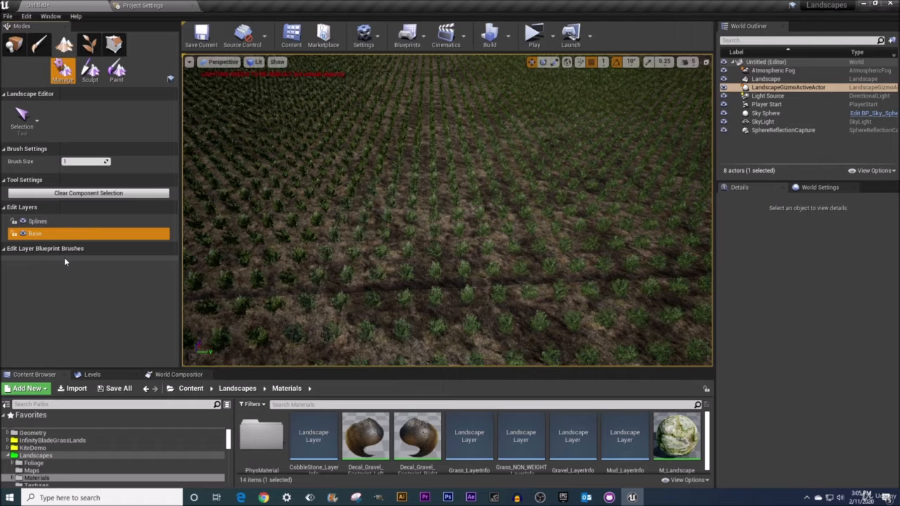
double_click(116, 234)
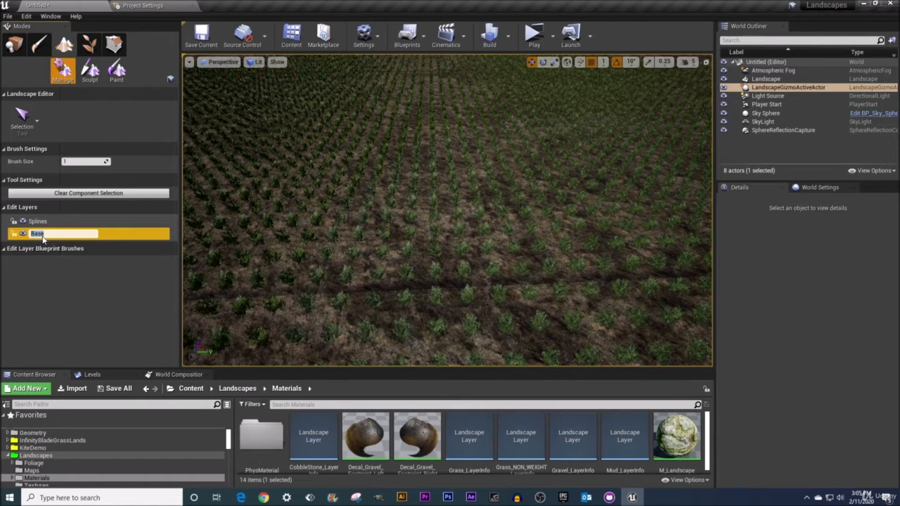
click(115, 234)
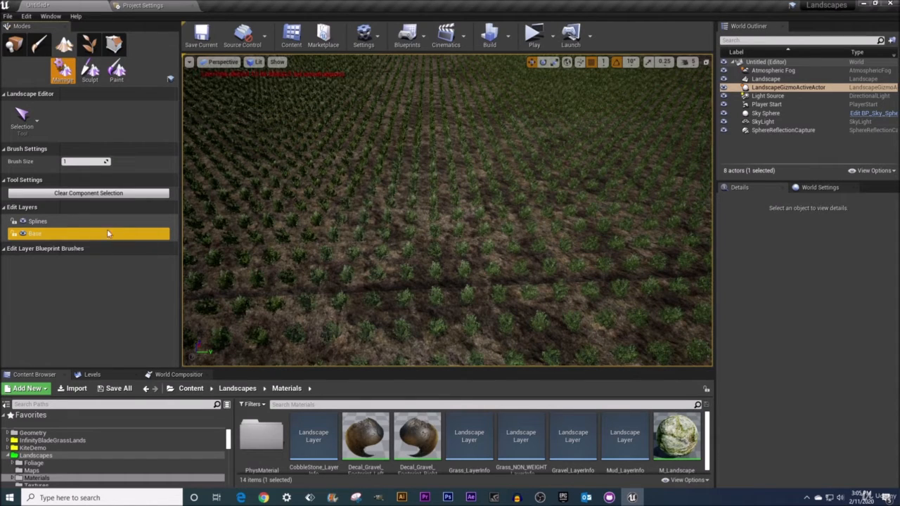
right_click(60, 224)
click(60, 223)
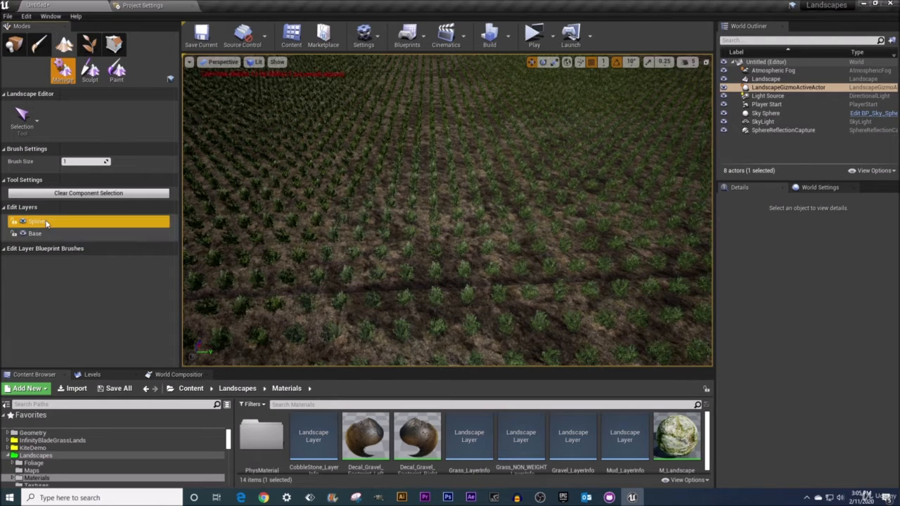
right_click(59, 222)
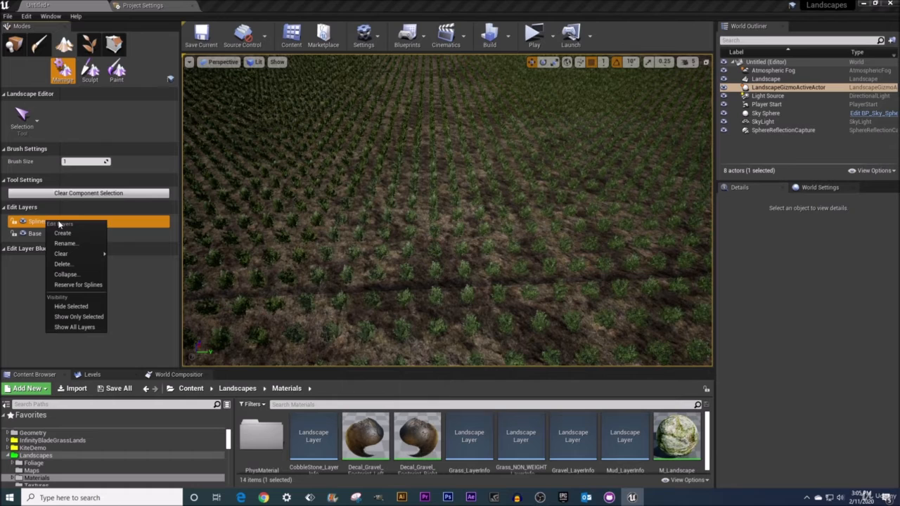
click(79, 285)
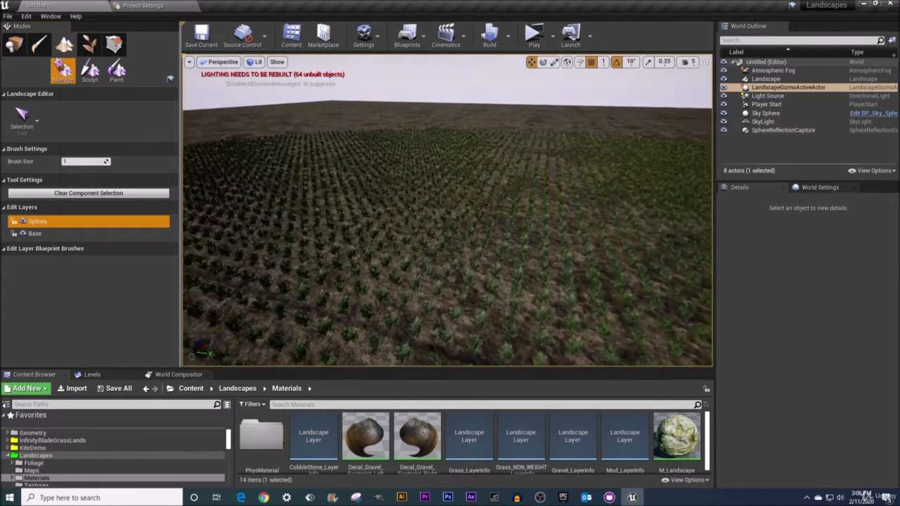
Switch the landscape editing to Sculpt mode and enlarge the brush size to about 1247, keeping the tool strength at 1.0
click(91, 69)
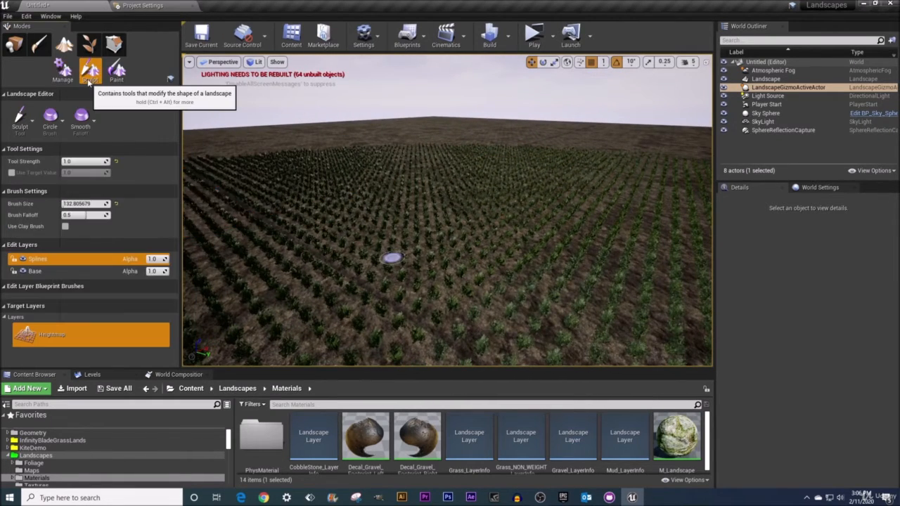
click(23, 132)
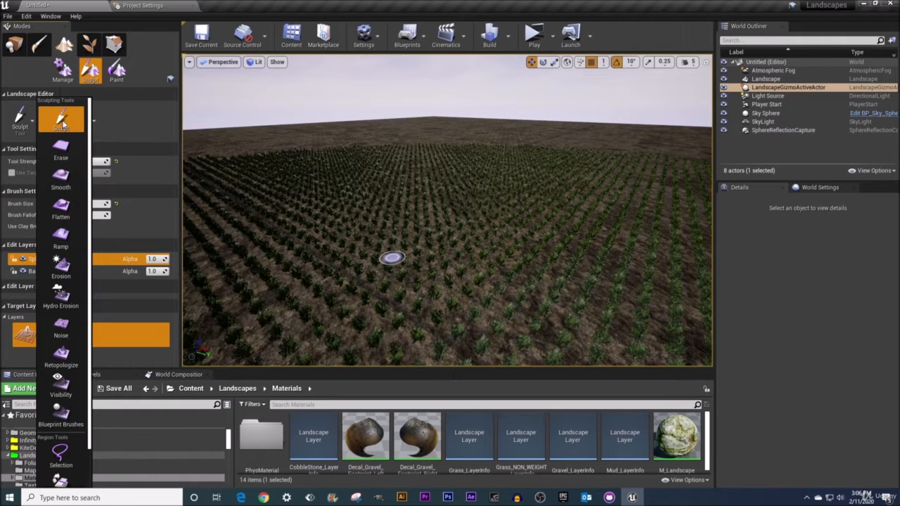
click(122, 160)
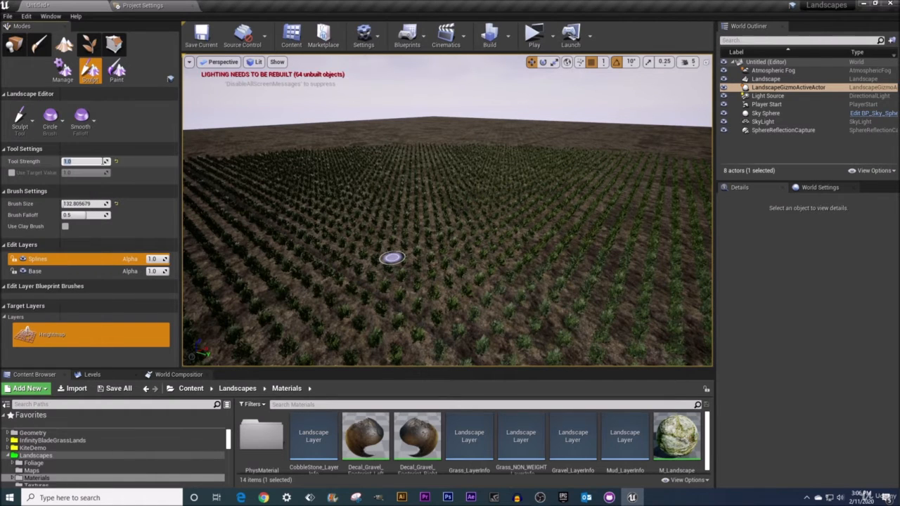
drag(93, 204, 110, 204)
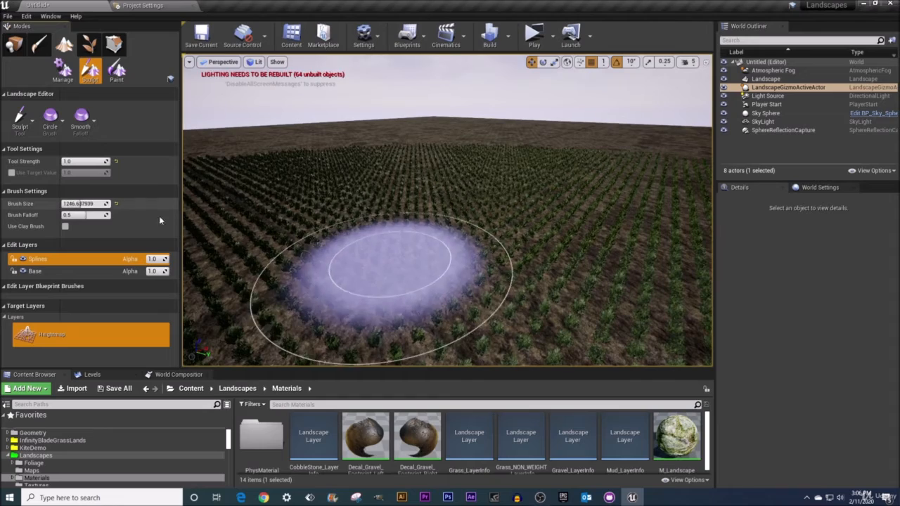
Sculpt two neighbouring hills into the flat landscape on the Splines edit layer
mouse_move(309, 246)
mouse_down()
mouse_move(323, 199)
mouse_move(389, 178)
mouse_up()
mouse_move(389, 179)
right_down()
mouse_move(415, 169)
mouse_move(317, 179)
mouse_move(282, 218)
right_up()
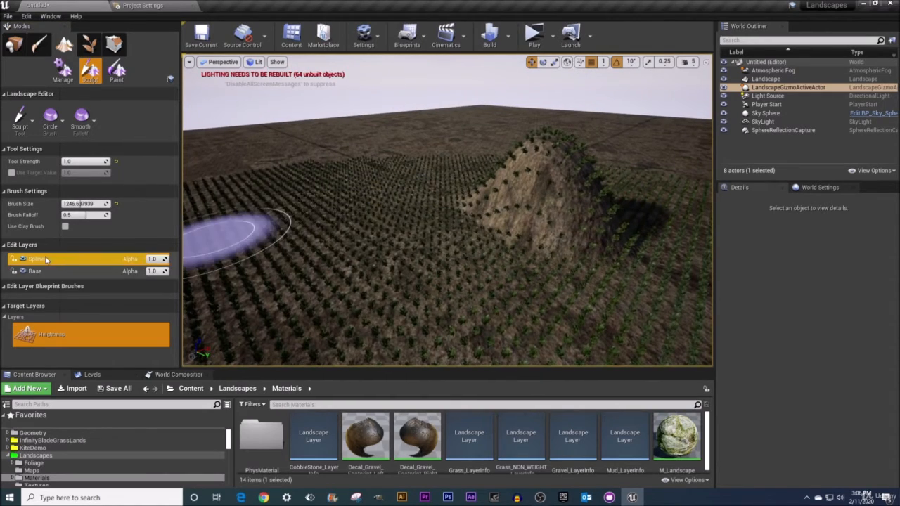
mouse_move(412, 221)
mouse_down()
mouse_move(420, 188)
mouse_move(525, 209)
mouse_up()
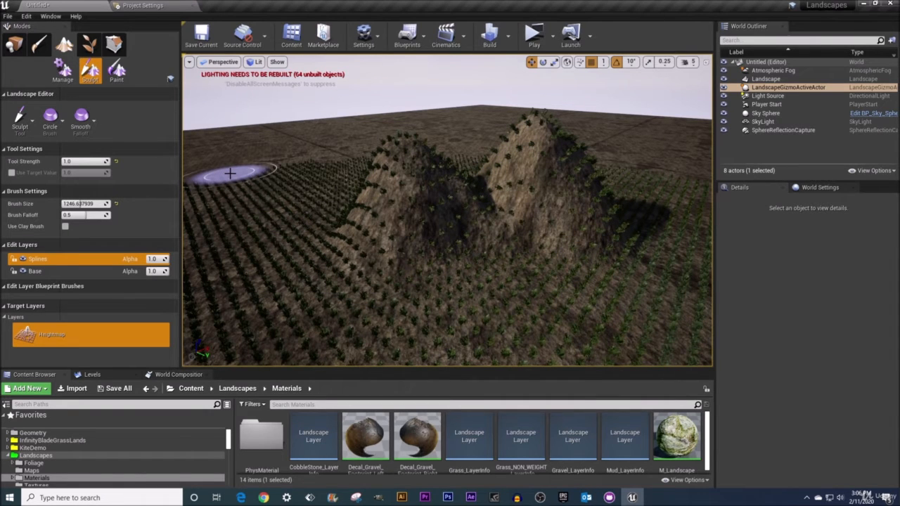
Reserve the Splines edit layer for landscape splines, accepting that its content is cleared, and widen the landscape tool area
right_click(61, 261)
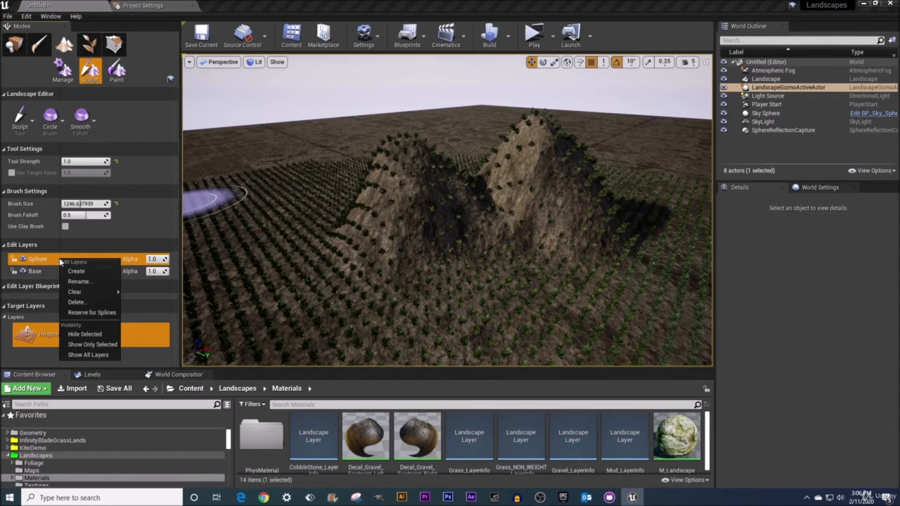
click(96, 313)
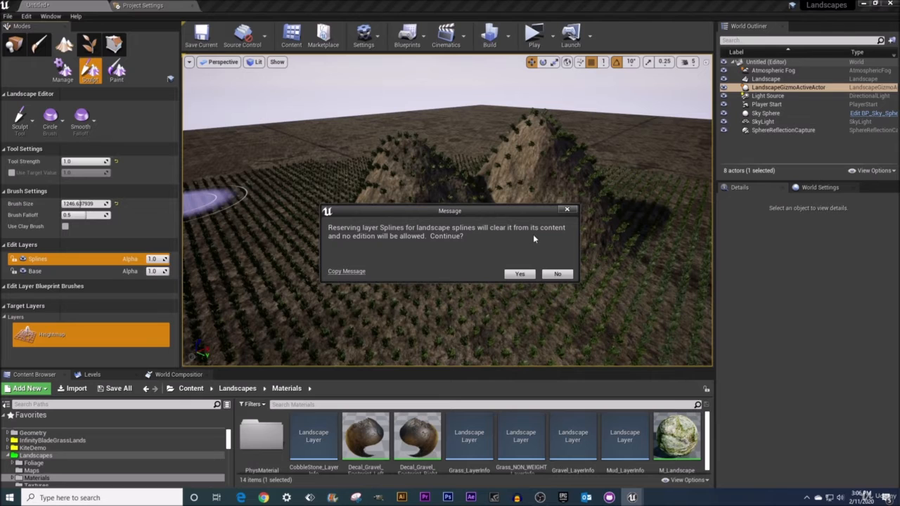
click(519, 275)
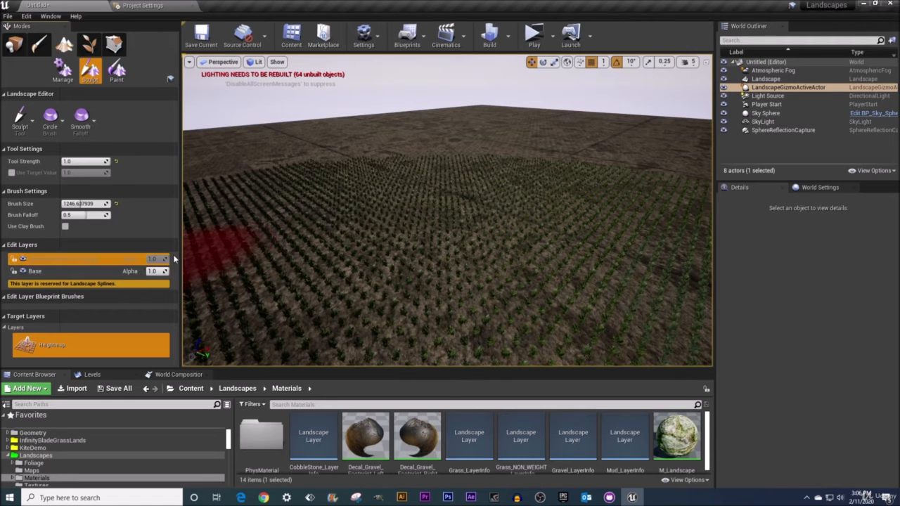
drag(182, 257, 238, 257)
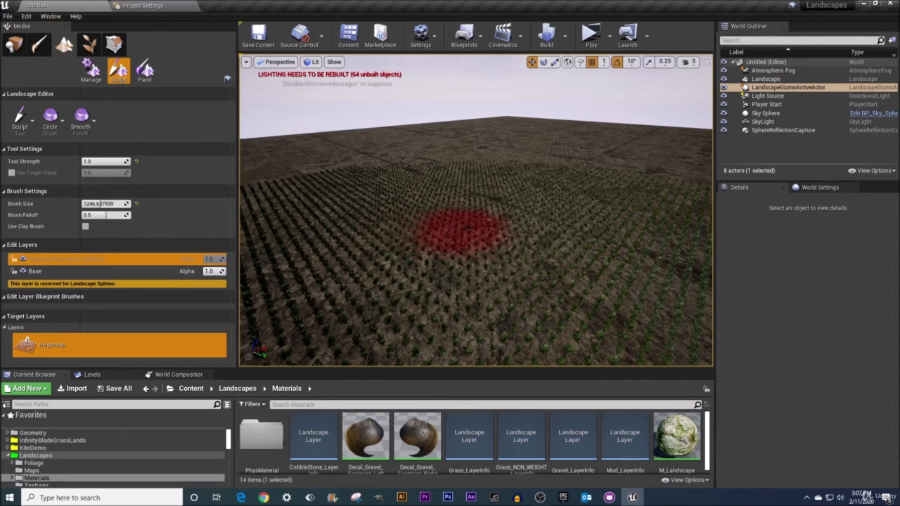
Try to sculpt and then paint Mud on the reserved Splines layer, dismissing the message each time
click(457, 302)
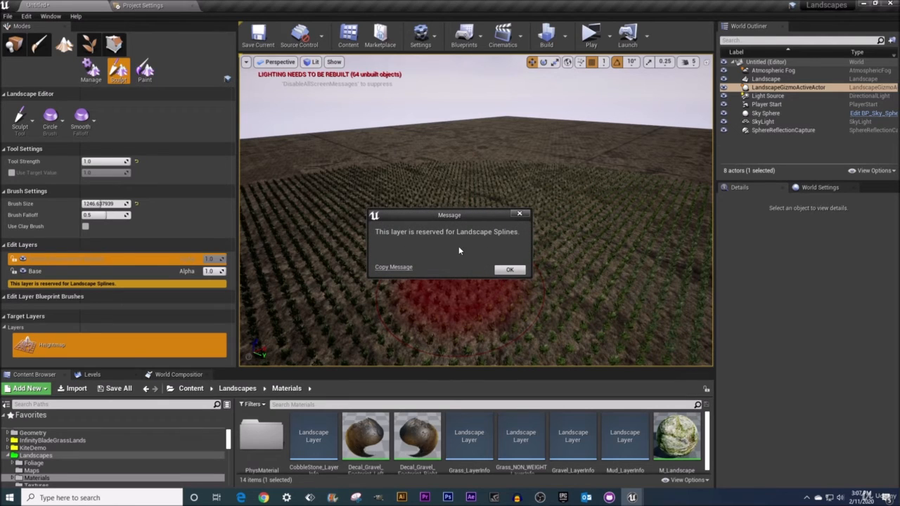
click(510, 269)
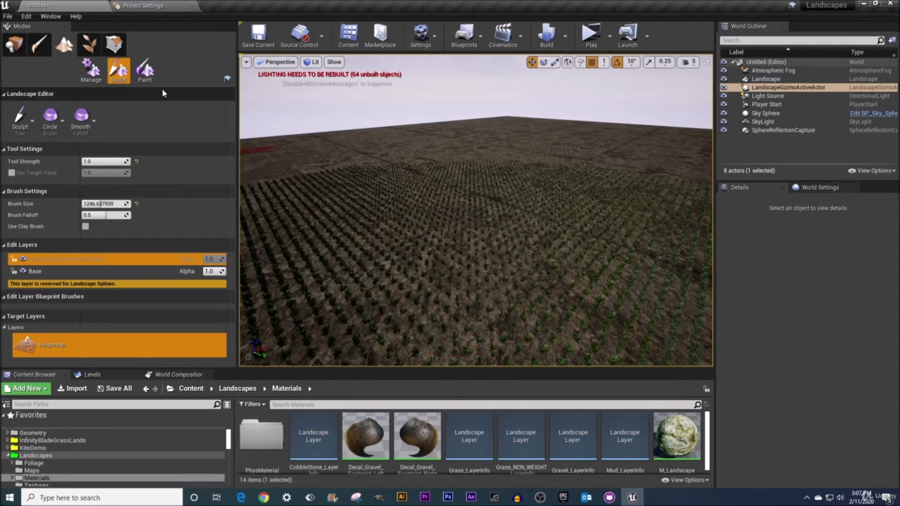
click(150, 78)
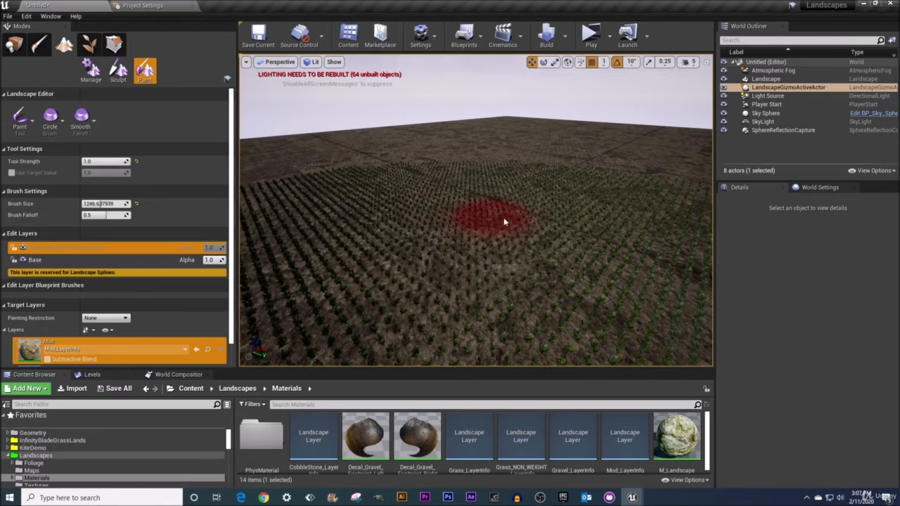
click(450, 199)
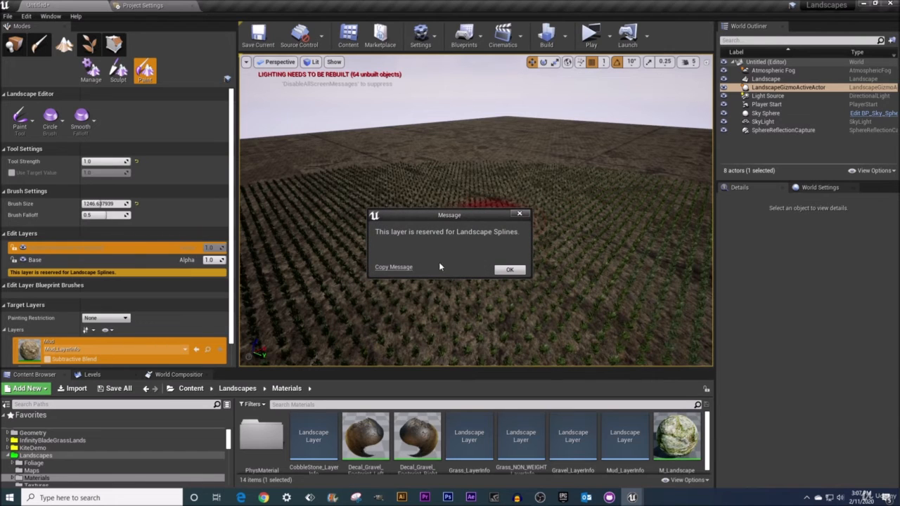
click(511, 271)
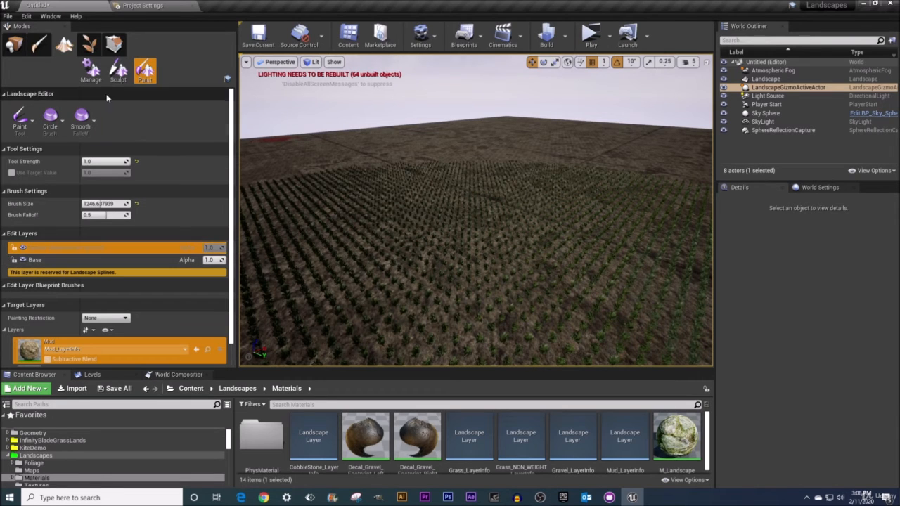
On the Base edit layer, paint a patch of Grass in the middle of the landscape and sculpt hills across it
click(68, 261)
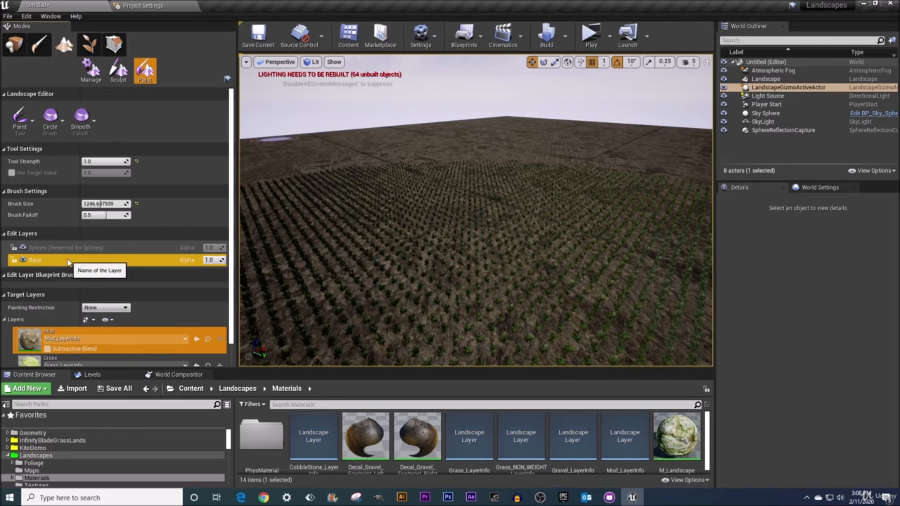
click(74, 364)
mouse_move(338, 215)
mouse_down()
mouse_move(383, 217)
mouse_move(412, 256)
mouse_move(440, 220)
mouse_move(426, 209)
mouse_move(349, 214)
mouse_up()
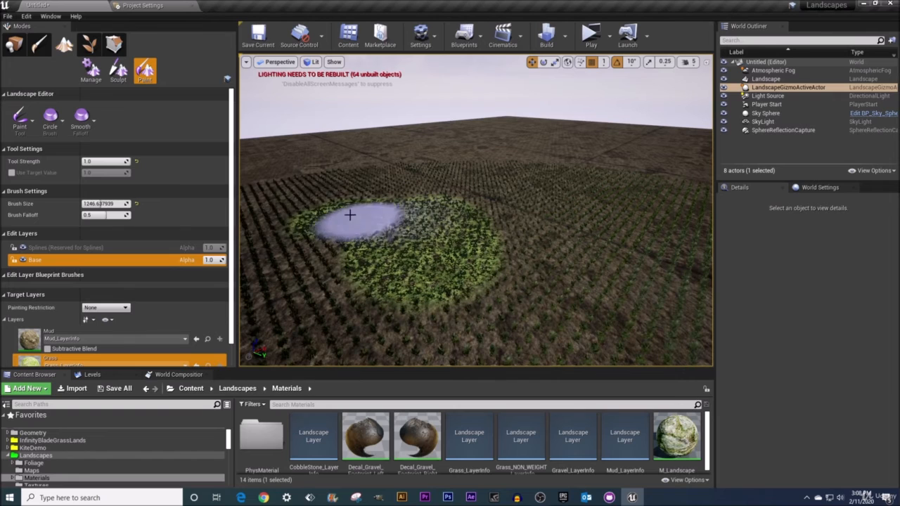
click(118, 71)
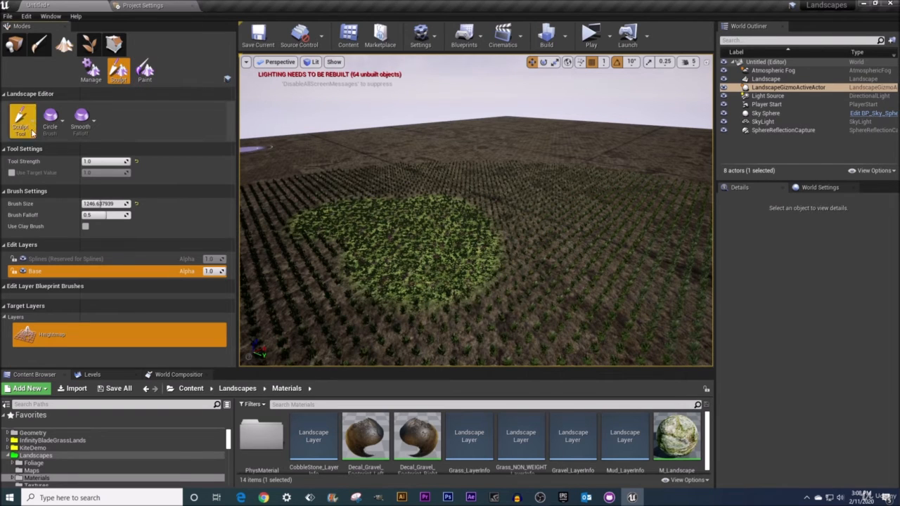
mouse_move(321, 181)
mouse_down()
mouse_move(445, 170)
mouse_move(511, 215)
mouse_up()
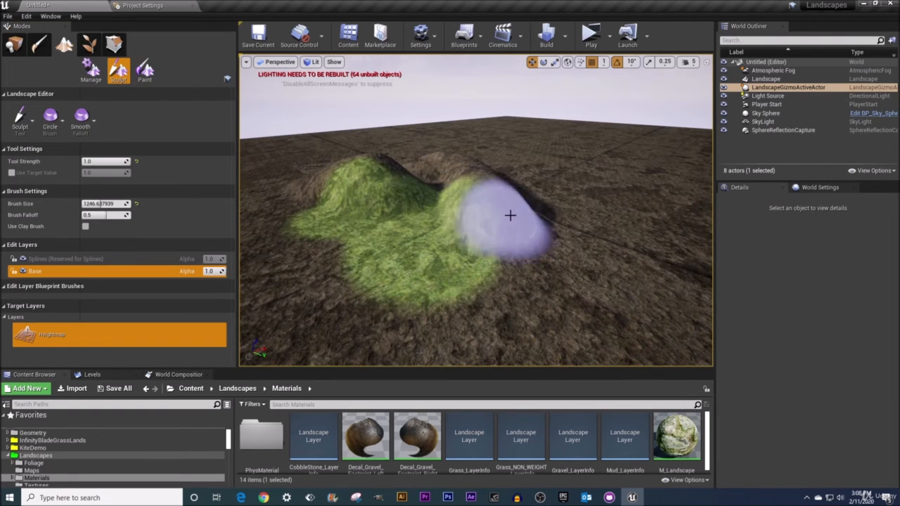
Select the reserved Splines layer and check its editability in Sculpt and Paint modes
click(51, 259)
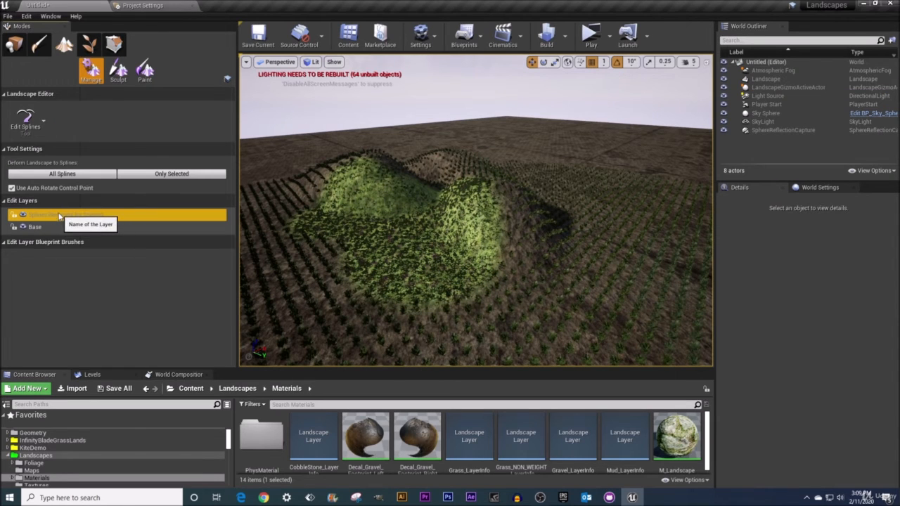
click(119, 70)
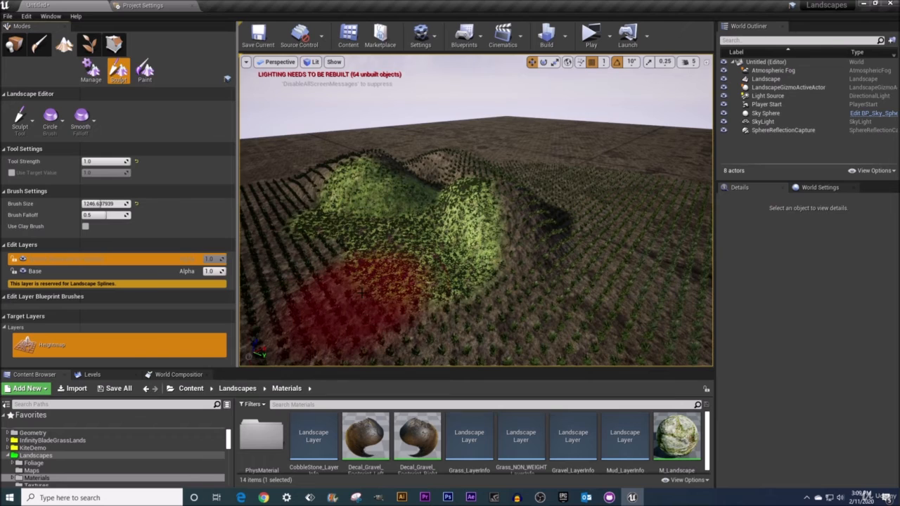
click(144, 70)
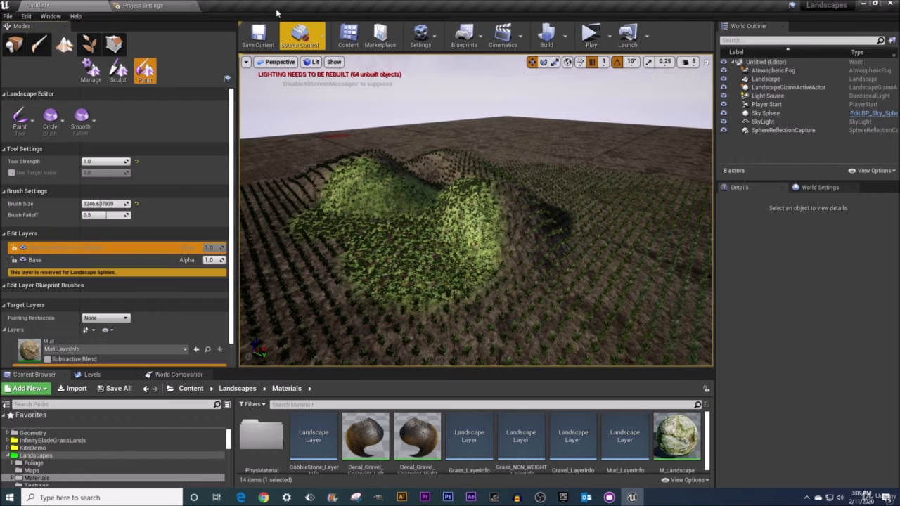
Save the current level as Splines in the Landscapes/Maps folder
click(259, 41)
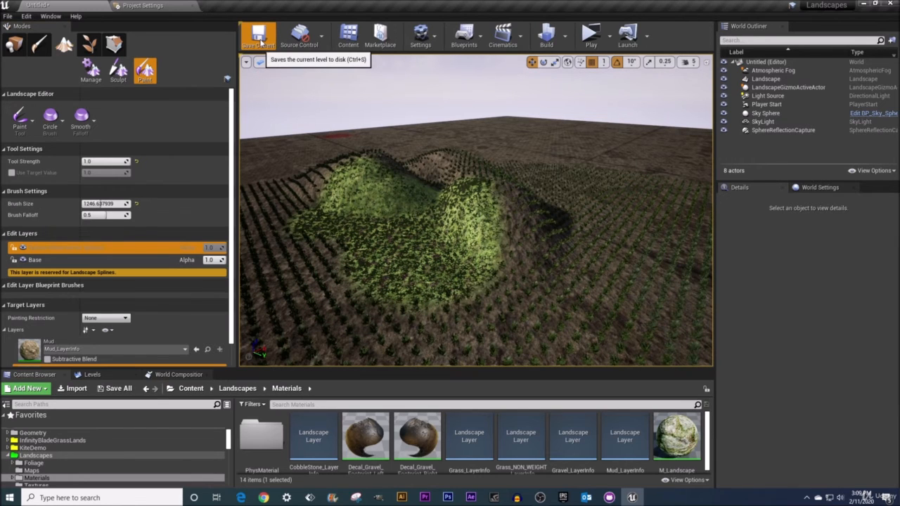
click(259, 41)
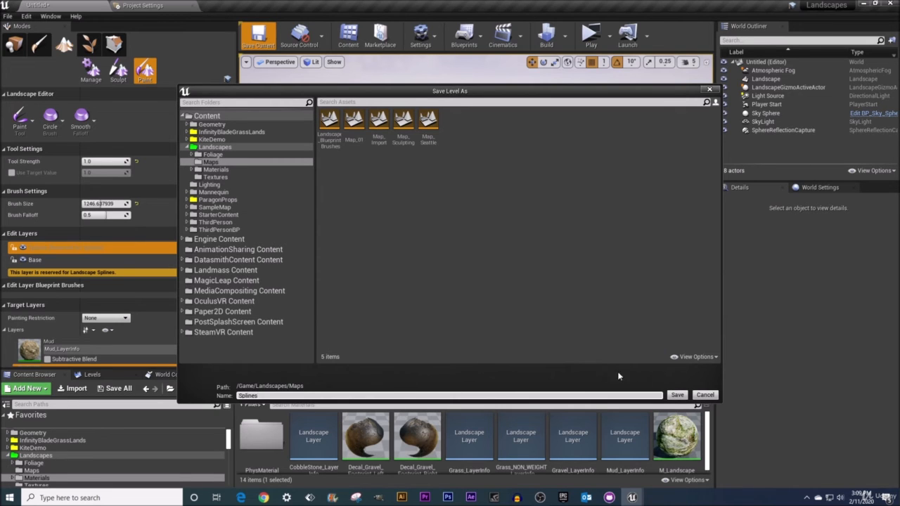
click(677, 394)
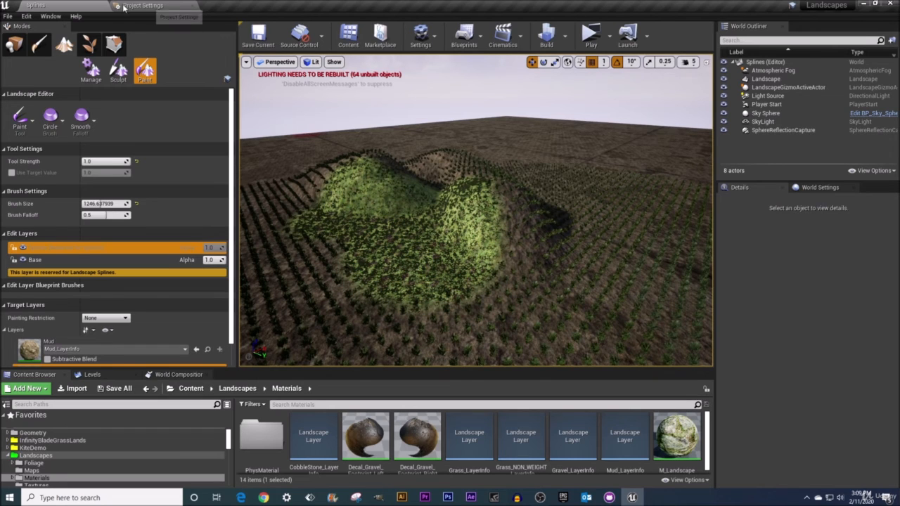
In the project's Maps & Modes settings, set the Editor Startup Map to the Splines level, and close the settings
click(422, 40)
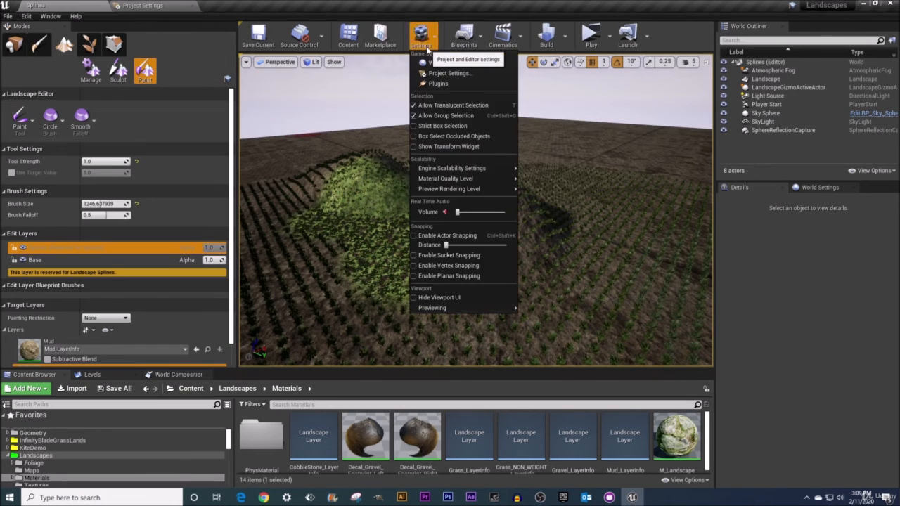
click(436, 81)
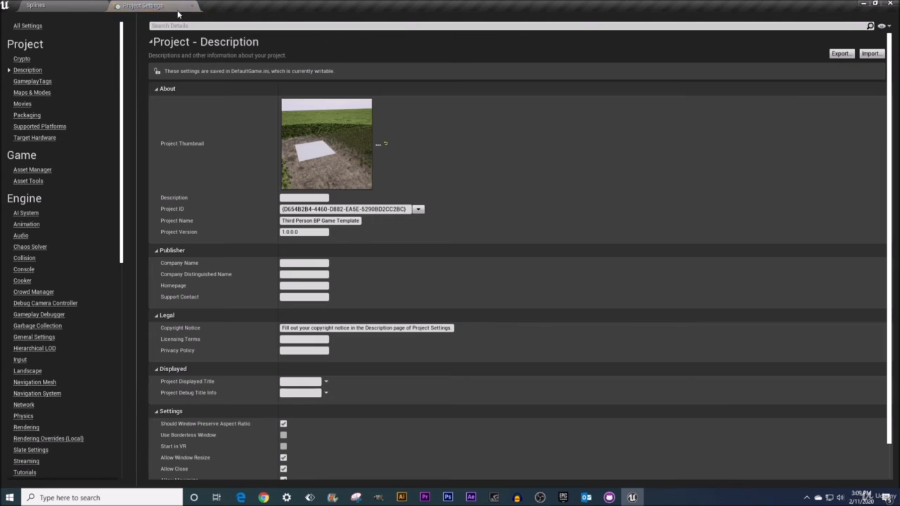
click(32, 92)
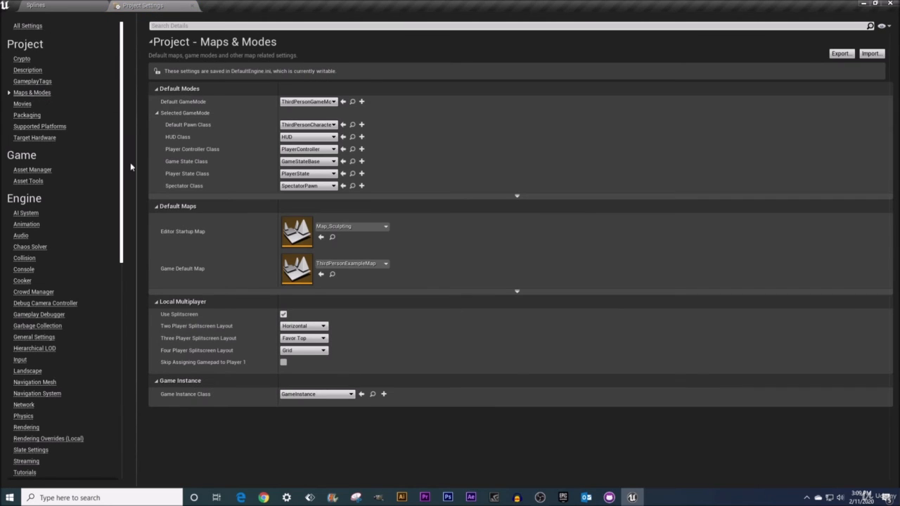
click(385, 227)
text(s)
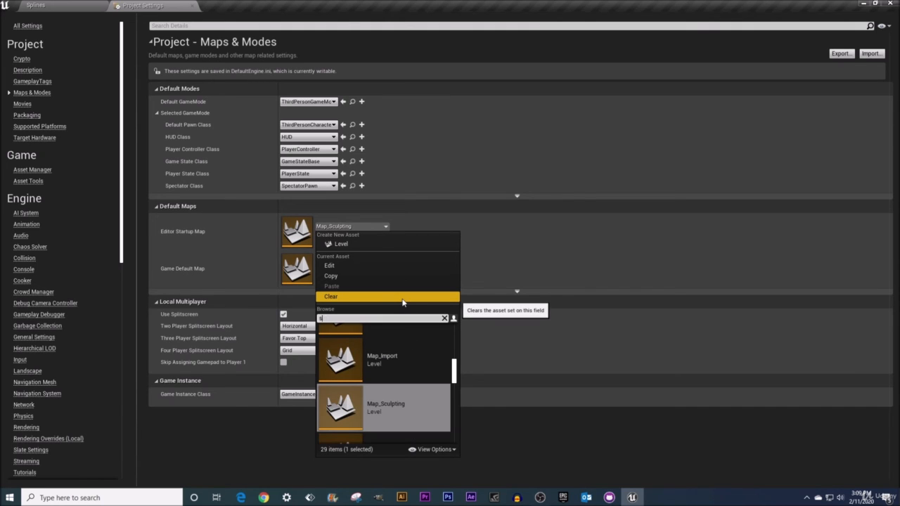
text(plinee)
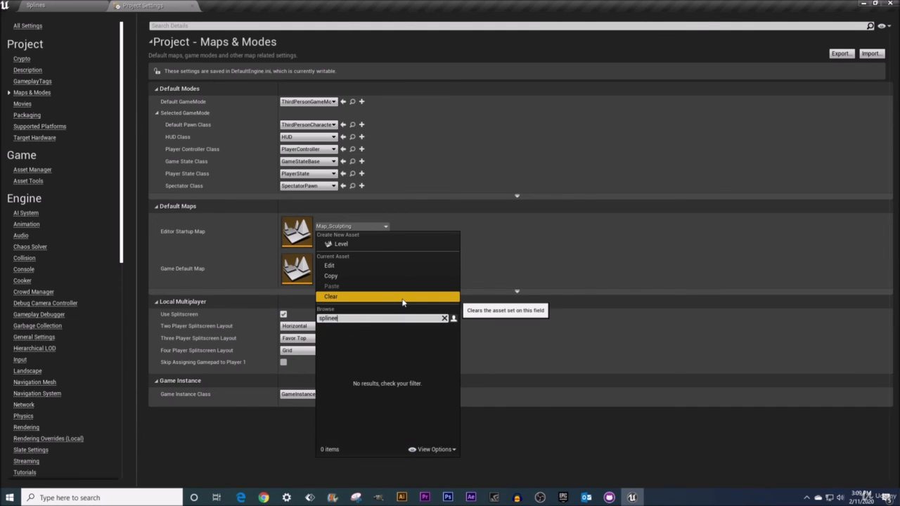
click(344, 346)
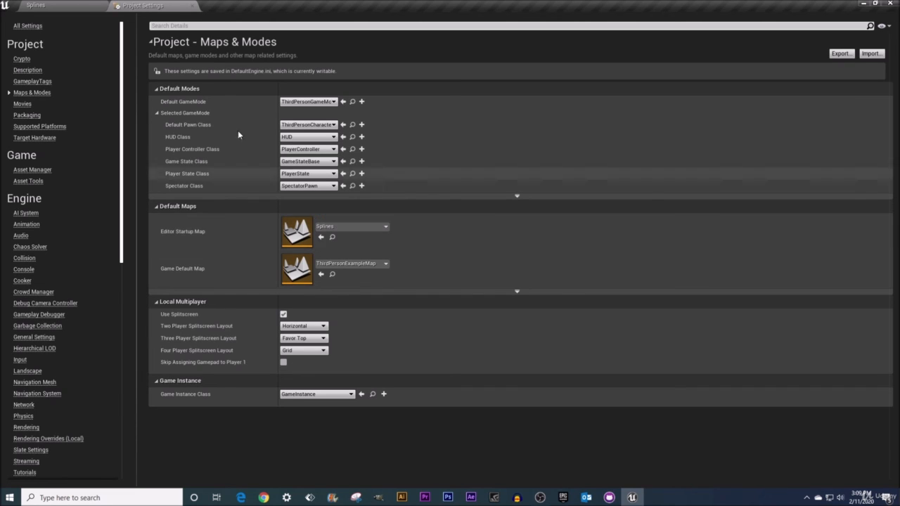
click(194, 6)
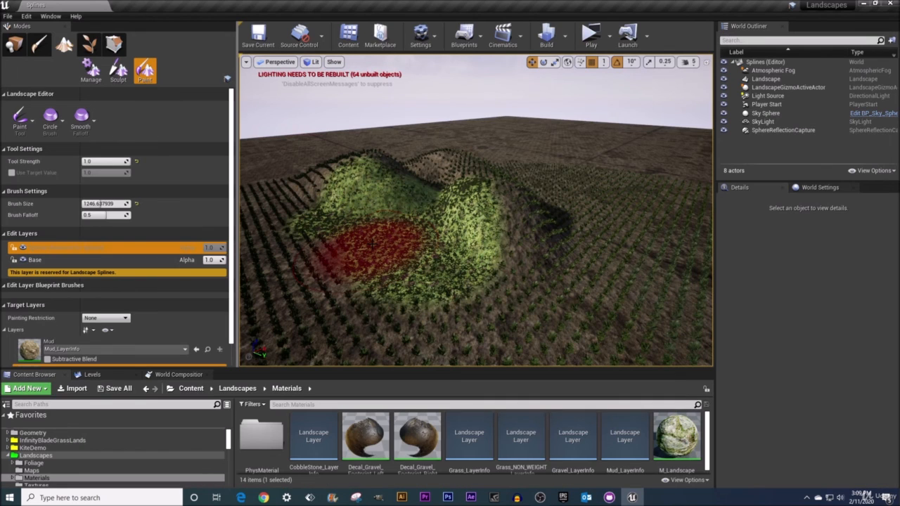